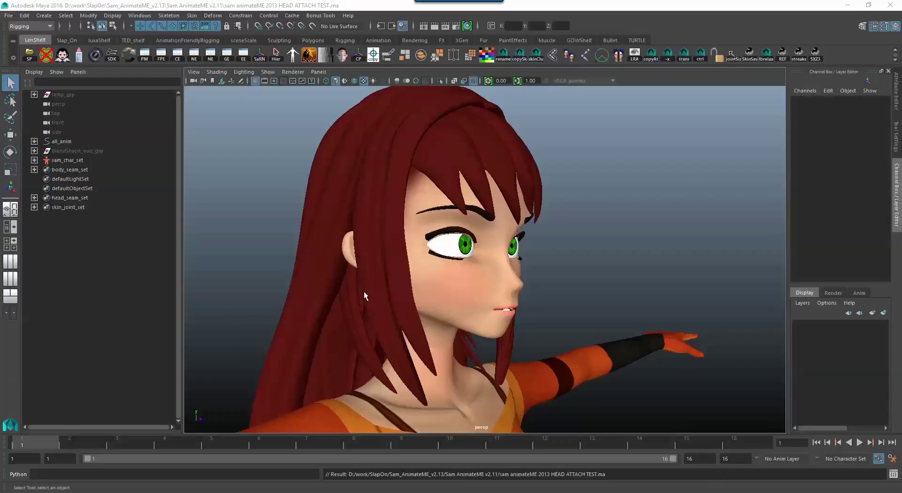
Step: Examine the seam between the character's head and body meshes from the front
alt+drag(506, 345, 438, 326)
click(411, 356)
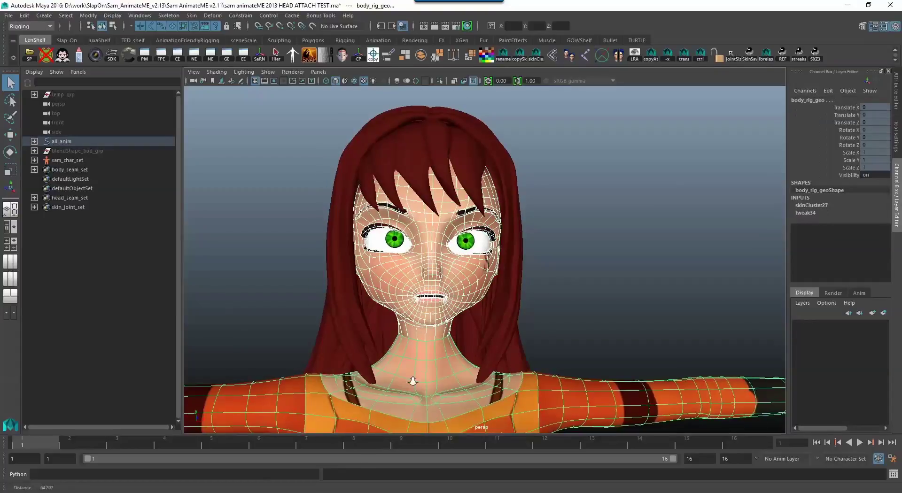
alt+right_drag(413, 362, 428, 284)
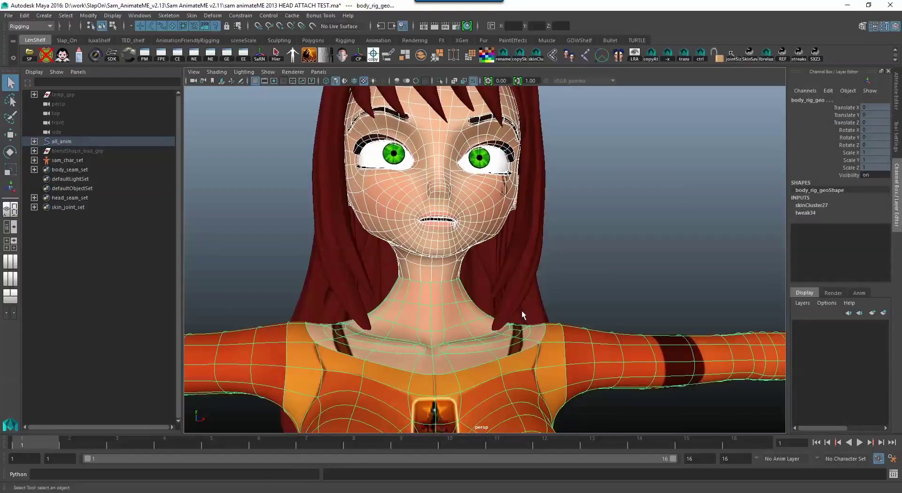
alt+right_drag(613, 274, 540, 256)
click(334, 225)
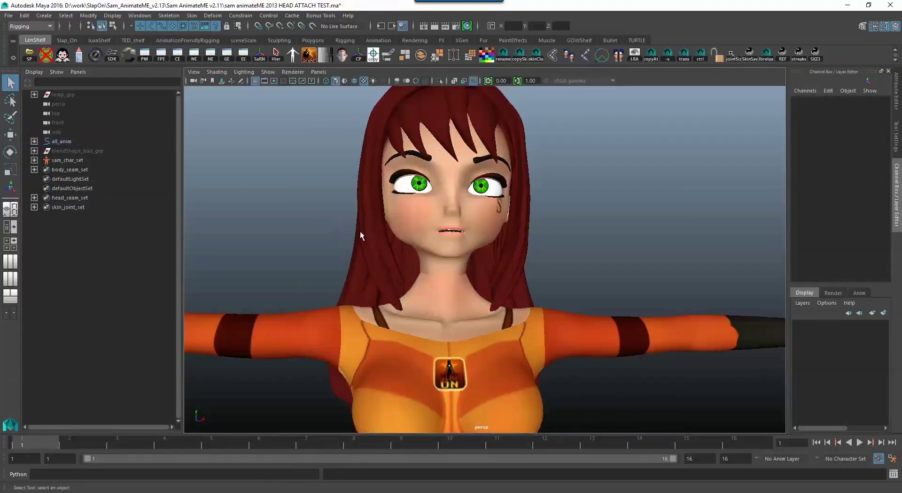
Step: Unhide blendShape_bad_grp and examine its rows of full-body blend shape copies
click(75, 150)
key(shift+h)
alt+right_drag(644, 242, 287, 200)
alt+middle_drag(506, 152, 556, 403)
alt+right_drag(556, 402, 453, 272)
alt+drag(453, 272, 478, 276)
alt+middle_drag(572, 282, 587, 320)
alt+right_drag(587, 320, 483, 319)
alt+middle_drag(482, 319, 493, 364)
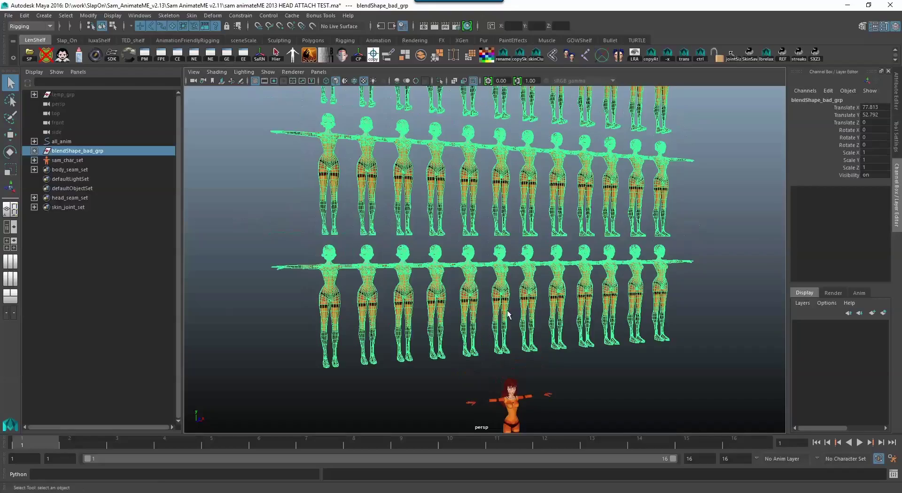
alt+middle_drag(536, 295, 520, 360)
alt+drag(520, 364, 414, 348)
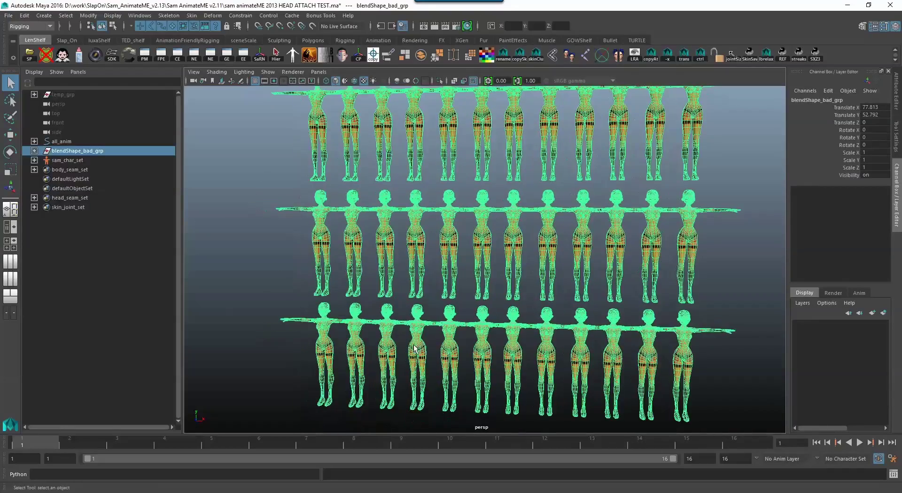
click(295, 259)
alt+middle_drag(530, 263, 494, 210)
alt+right_drag(423, 316, 460, 320)
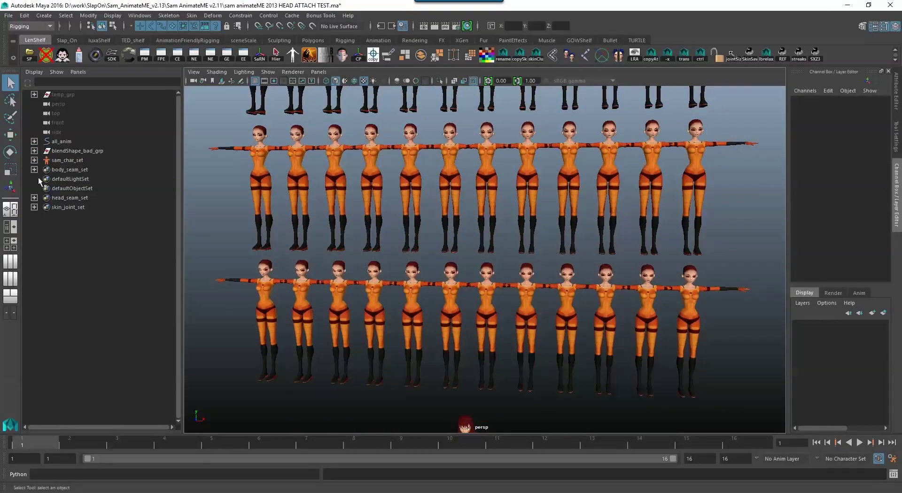
Step: Hide blendShape_bad_grp and set Blend Shape Vis on all_anim to 1
click(93, 151)
key(ctrl+h)
click(160, 142)
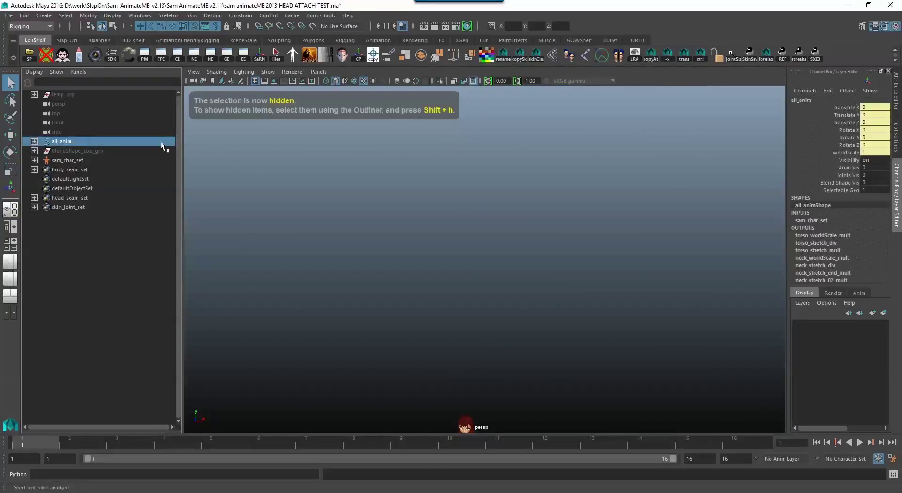
click(848, 183)
middle_drag(683, 221, 604, 235)
alt+drag(598, 238, 575, 246)
click(571, 247)
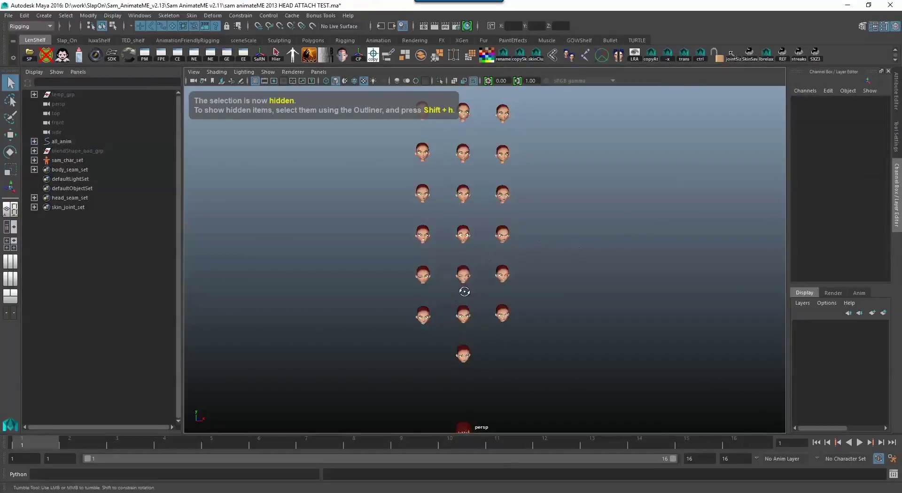
Step: Examine the head-only blend shape targets arranged above the character
alt+drag(465, 292, 488, 300)
alt+right_drag(423, 319, 452, 357)
alt+middle_drag(404, 324, 477, 252)
alt+right_drag(477, 252, 562, 379)
alt+middle_drag(562, 379, 510, 299)
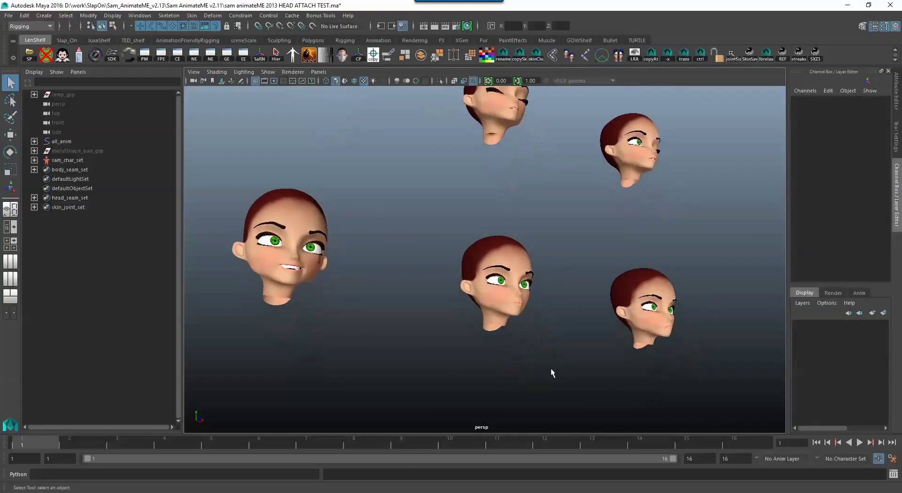
alt+middle_drag(449, 340, 422, 67)
alt+middle_drag(535, 374, 522, 197)
alt+right_drag(569, 388, 503, 261)
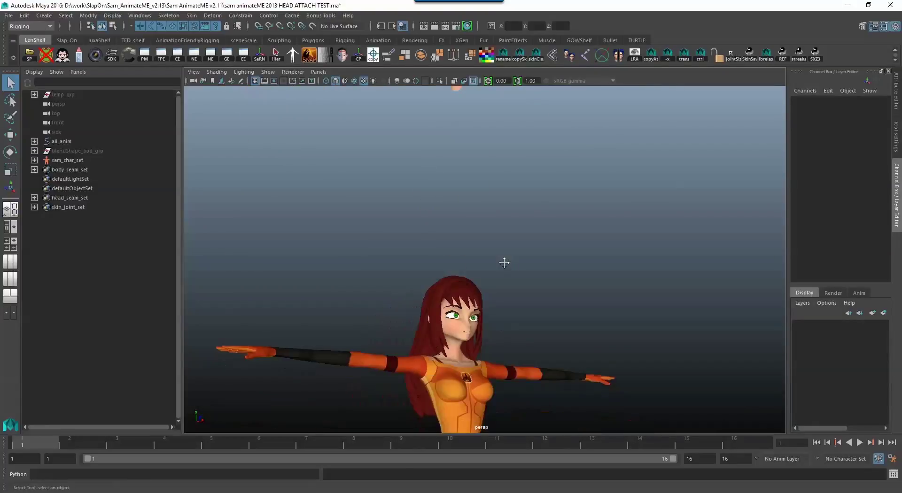
alt+middle_drag(503, 262, 513, 404)
Step: Select the base_bs head and the rigged head mesh in turn to compare their deformer connections
click(468, 212)
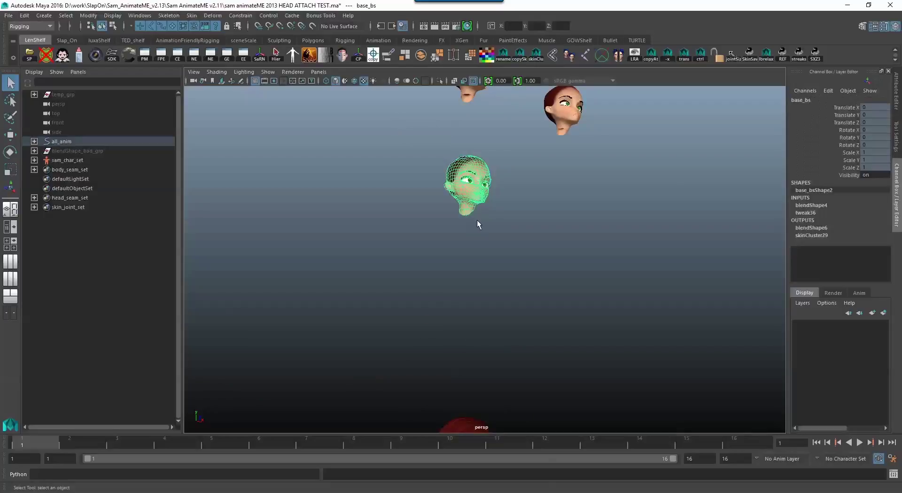
alt+middle_drag(545, 272, 419, 123)
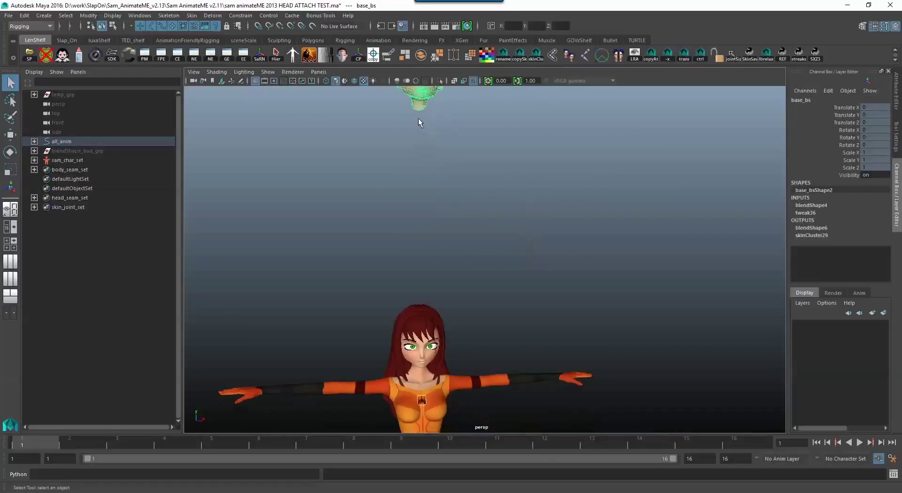
click(416, 358)
alt+middle_drag(415, 358, 420, 253)
scroll(421, 254, up, 3)
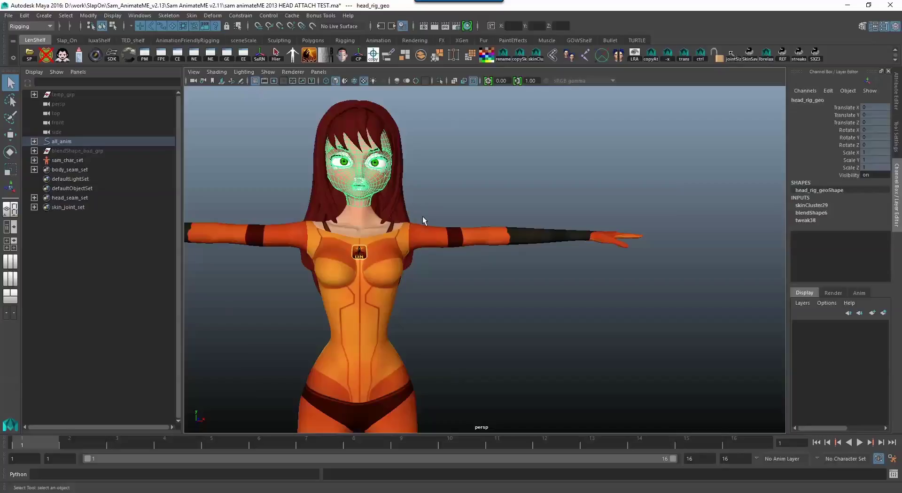
Step: Inspect the neck seam up close with the head and body meshes in unsmoothed display
alt+right_drag(423, 218, 469, 270)
alt+middle_drag(329, 162, 396, 195)
click(424, 216)
alt+middle_drag(329, 196, 403, 218)
alt+right_drag(403, 218, 472, 262)
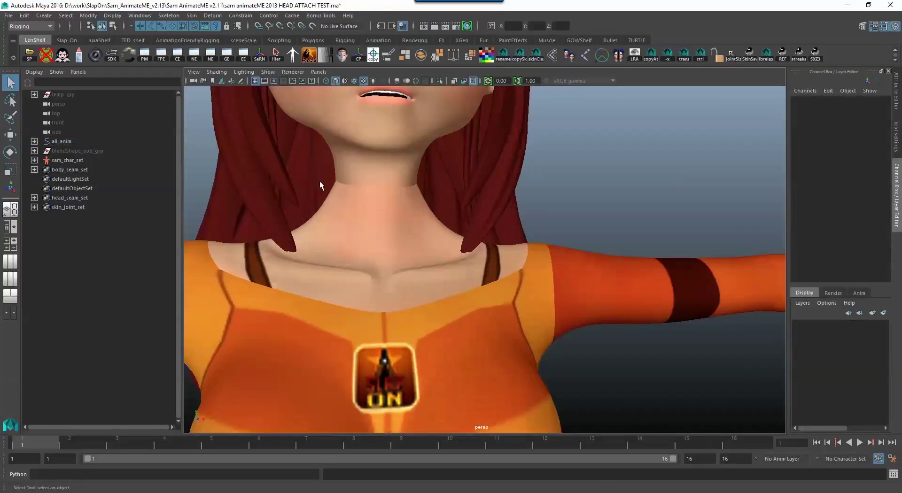
click(393, 179)
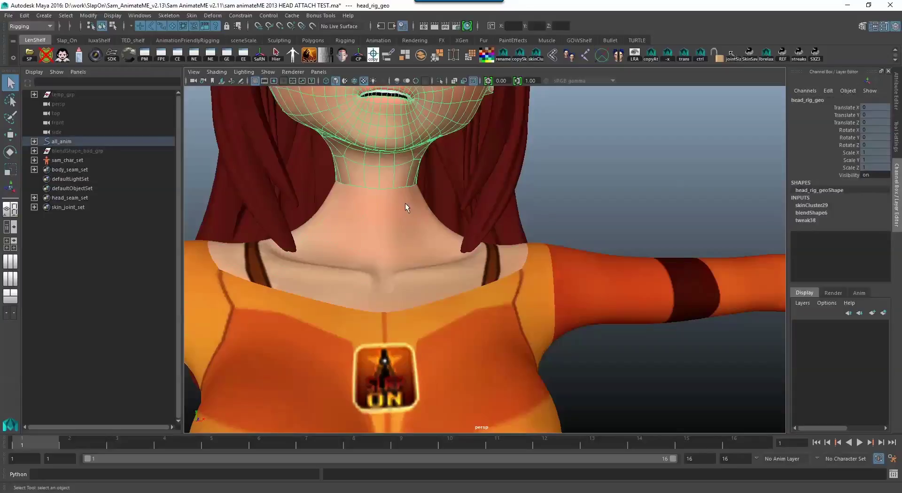
shift+click(405, 203)
key(1)
click(576, 207)
alt+middle_drag(425, 216, 462, 239)
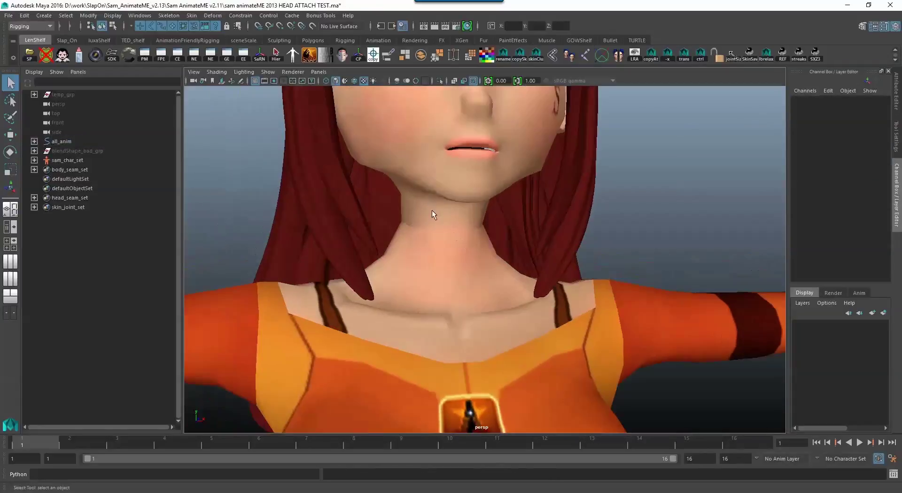
Step: Select the head and body meshes and detach the Modeling set's Mesh Display commands as a floating window
click(435, 220)
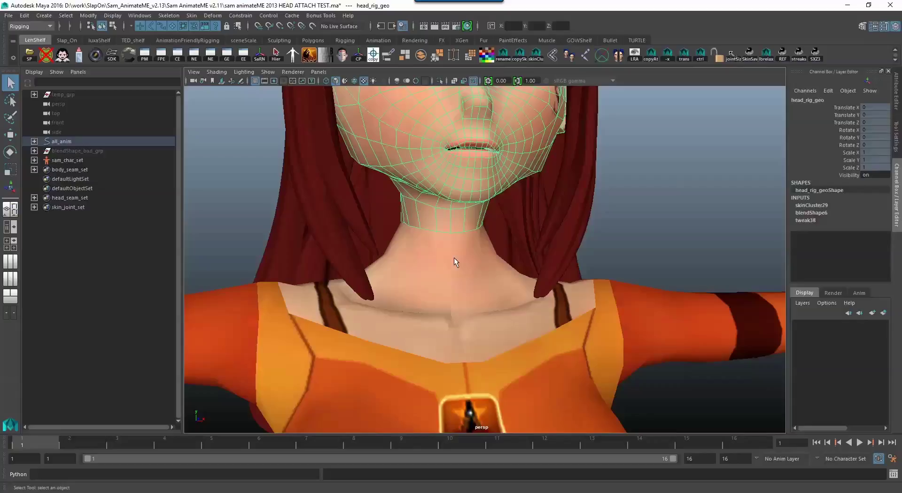
shift+click(457, 260)
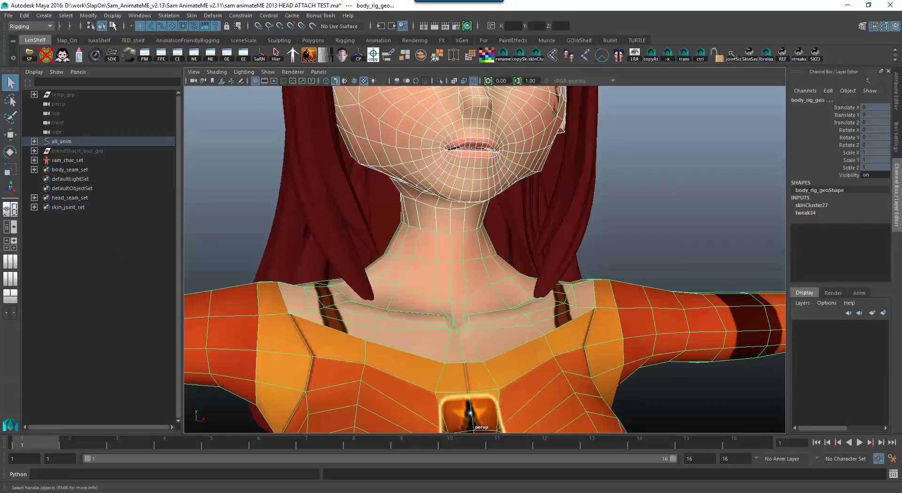
click(27, 27)
click(21, 36)
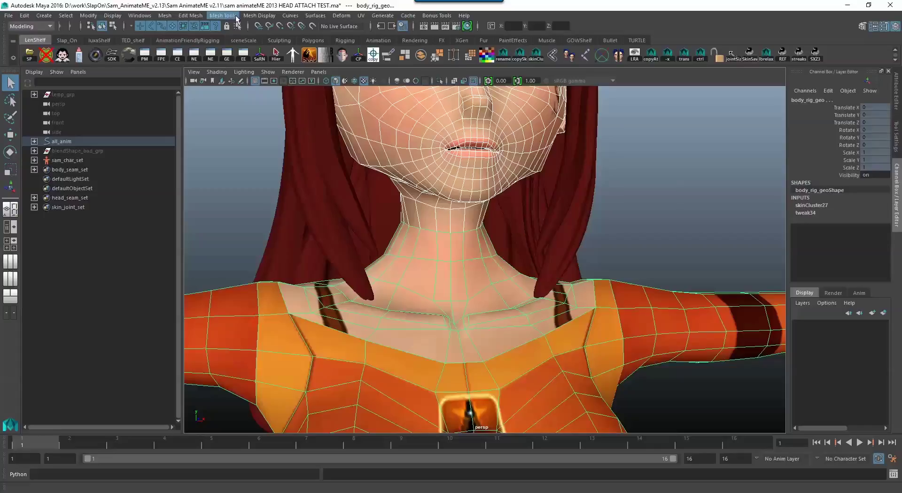
click(259, 16)
click(266, 23)
drag(287, 8, 702, 96)
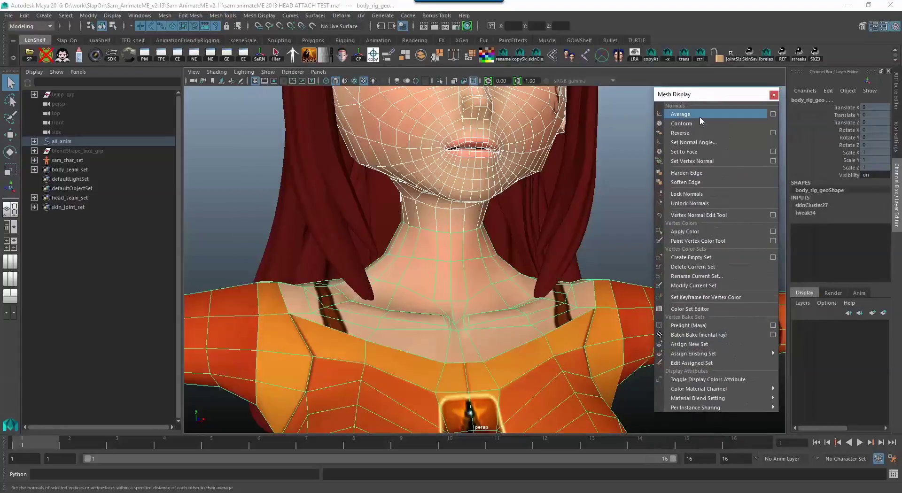
Step: Apply Set to Face and Average to the normals of both meshes and check the neck seam's shading
click(697, 152)
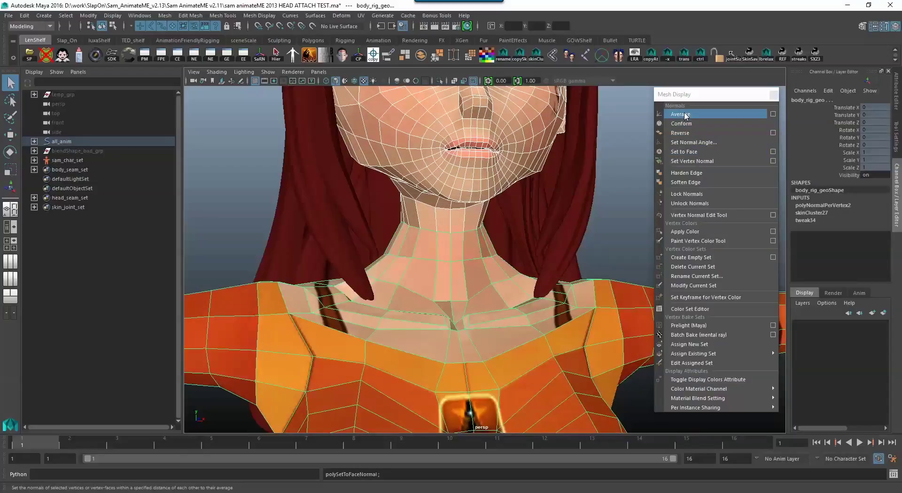
click(685, 115)
alt+drag(543, 259, 516, 264)
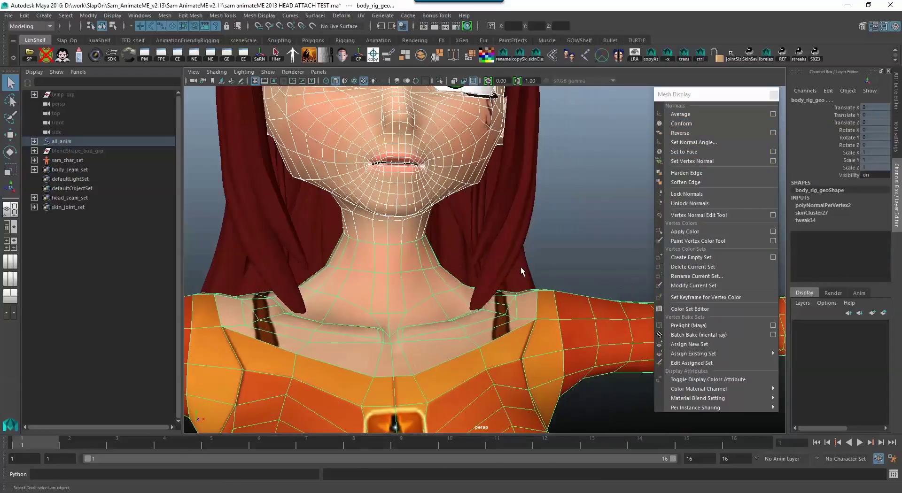
key(3)
key(1)
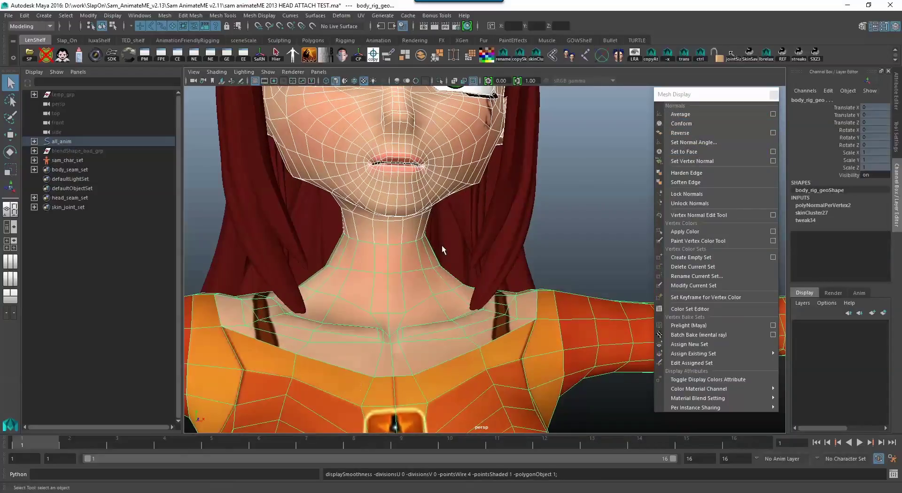
right_drag(447, 172, 530, 161)
click(562, 244)
alt+drag(562, 243, 523, 256)
alt+middle_drag(473, 281, 605, 300)
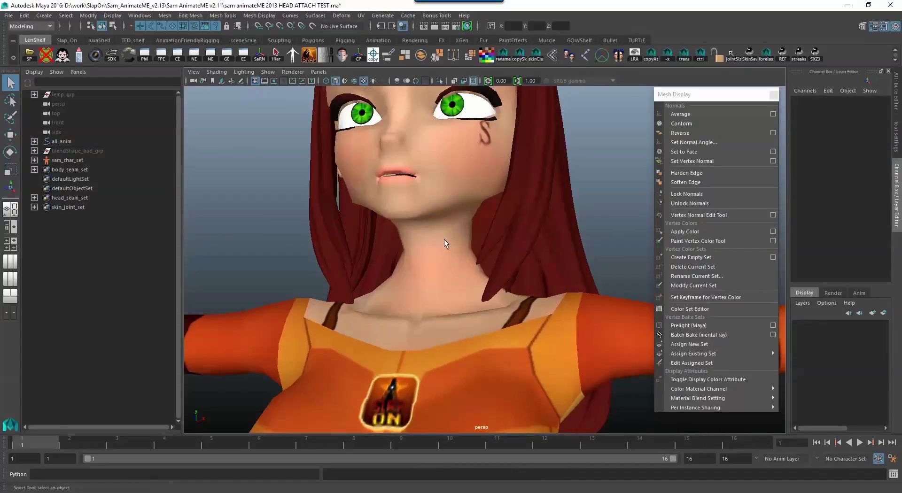
Step: Check the inputs of the head and body meshes and delete the non-deformer history of both
click(461, 281)
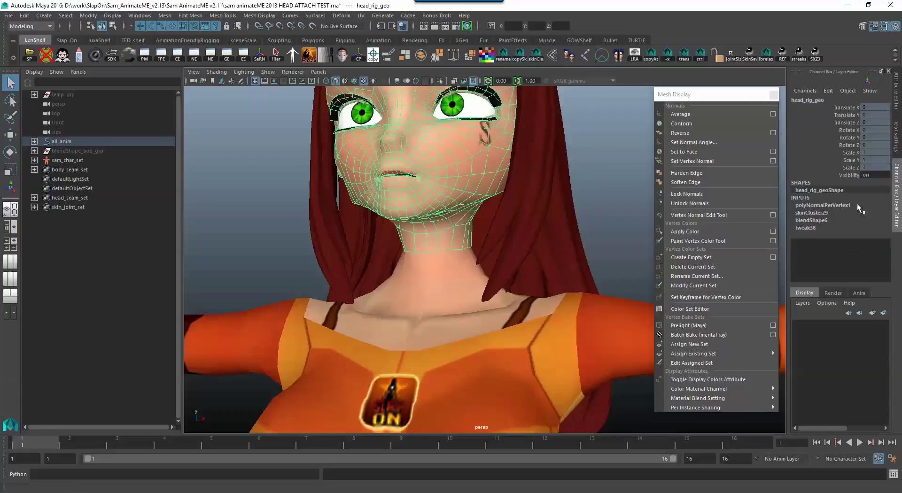
click(447, 257)
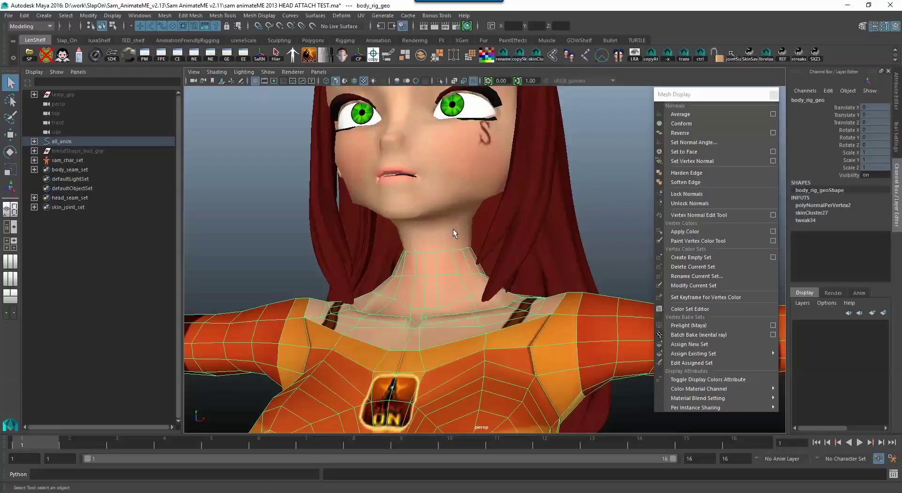
click(453, 229)
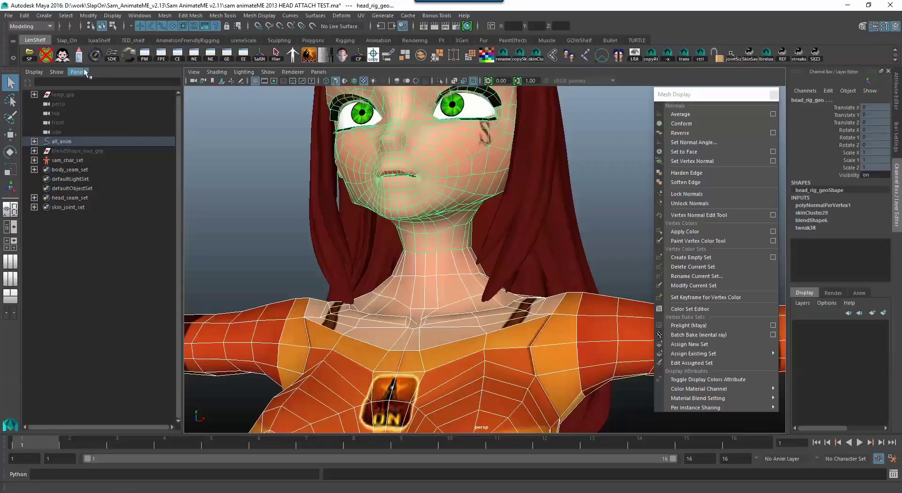
click(24, 15)
mouse_move(73, 126)
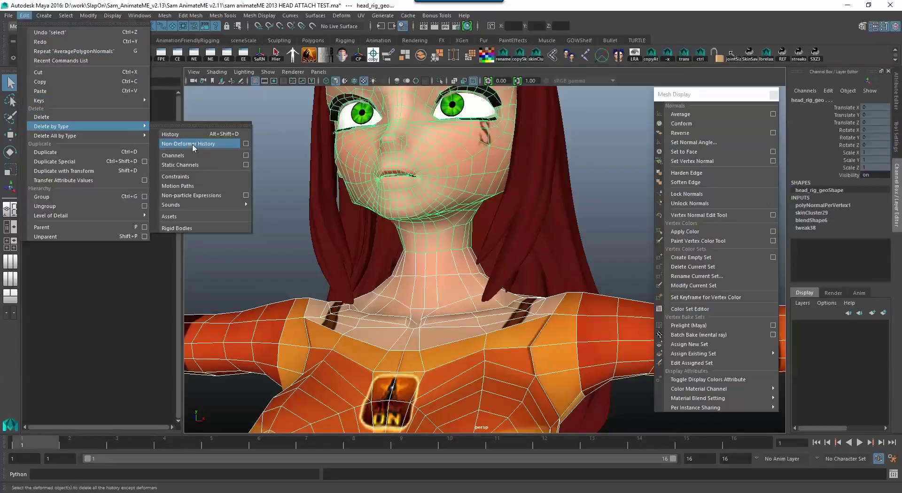
click(193, 145)
Step: Show the animation controls by setting Anim Vis on all_anim to 1
scroll(480, 164, down, 5)
alt+middle_drag(474, 162, 616, 304)
click(62, 142)
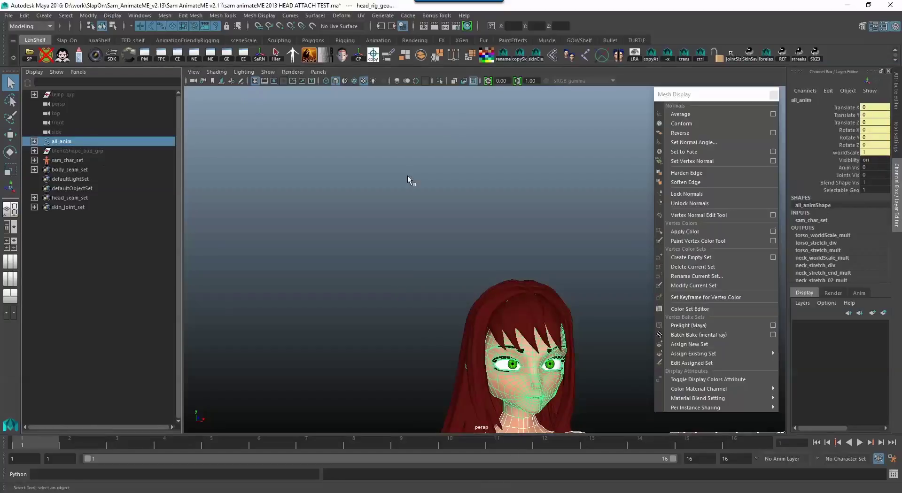
click(838, 168)
middle_drag(507, 195, 524, 194)
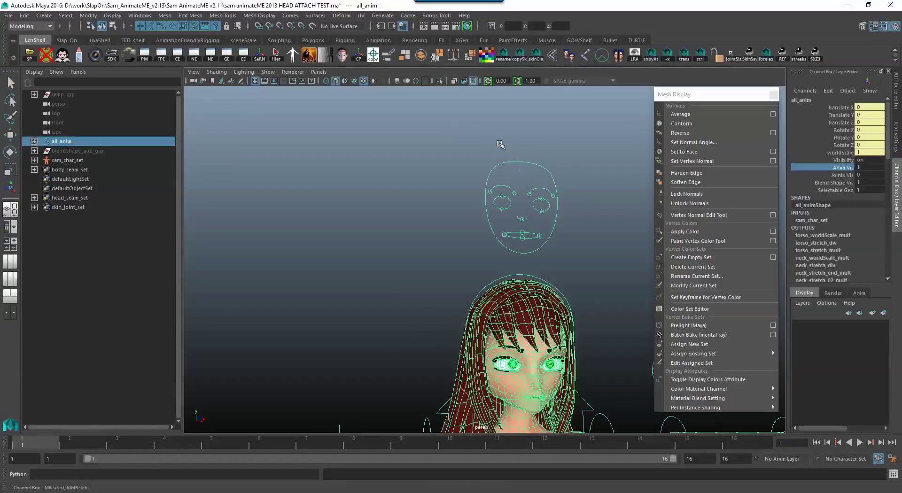
Step: Test the face control's Smile attribute by raising it to about 11.5 and resetting it to 0
click(517, 164)
alt+middle_drag(447, 367, 488, 251)
middle_drag(400, 249, 437, 244)
middle_drag(522, 245, 507, 242)
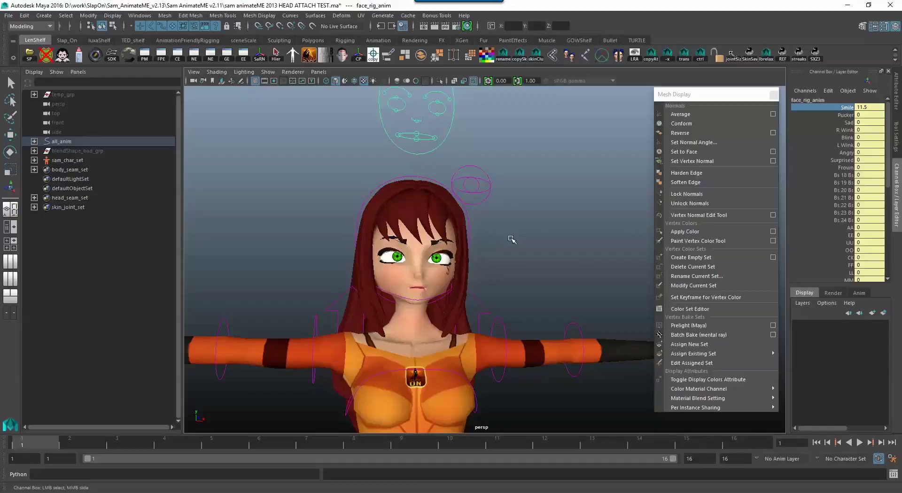
alt+middle_drag(516, 204, 511, 237)
click(867, 107)
text(0)
key(Return)
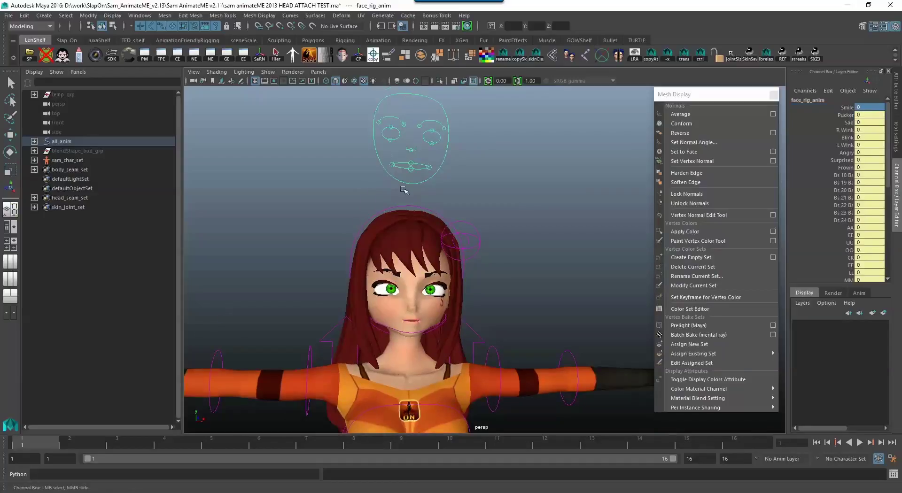
Step: Undo the smile test, the control visibility change, the history deletion and the averaging of the normals
alt+drag(478, 212, 473, 217)
key(ctrl+z)
key(ctrl+z)
key(ctrl+z)
key(ctrl+z)
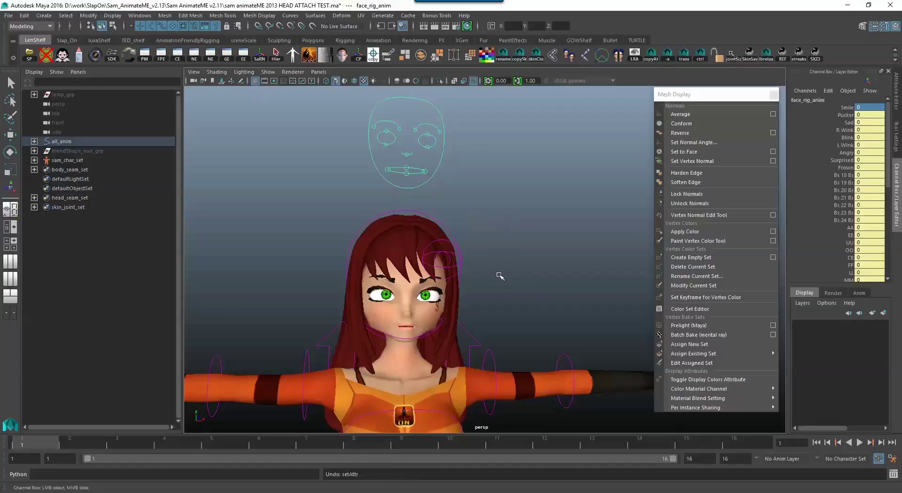
key(ctrl+z)
key(ctrl+z)
key(ctrl+z)
key(ctrl+z)
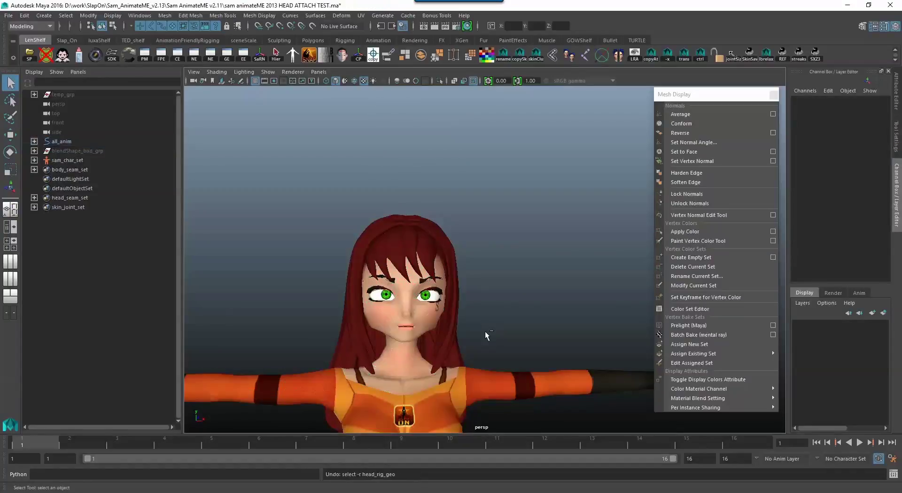
key(ctrl+z)
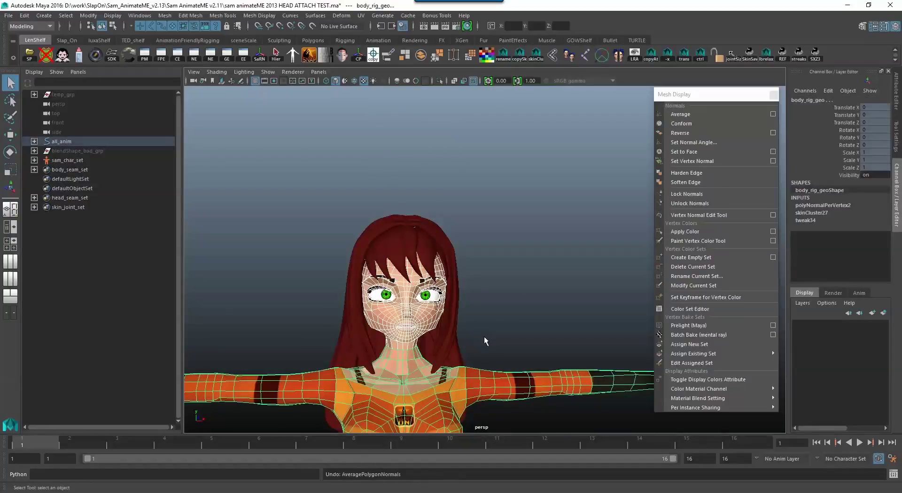
Step: Undo the remaining vertex-normal change on the head and body meshes and close the detached Mesh Display options
alt+drag(485, 336, 450, 326)
alt+right_drag(449, 326, 521, 357)
mouse_move(469, 312)
alt+middle_down()
mouse_move(464, 305)
mouse_move(552, 300)
alt+middle_up()
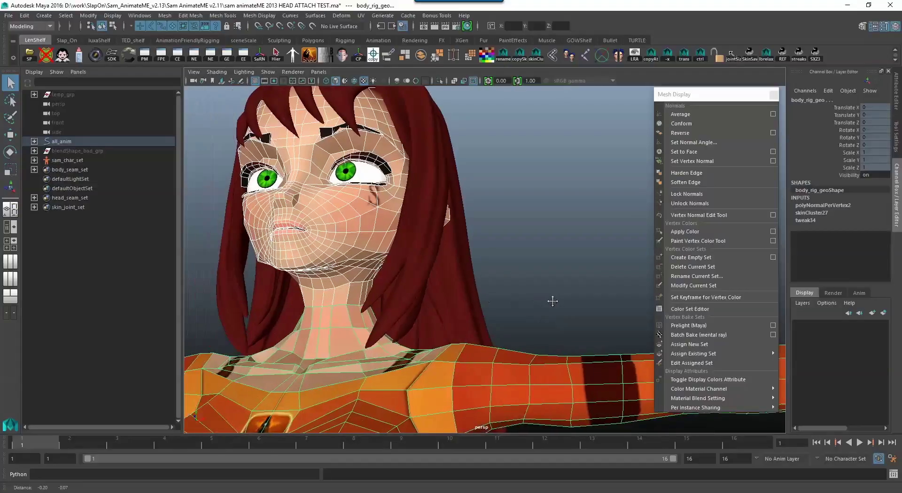
key(ctrl+z)
alt+drag(418, 318, 472, 255)
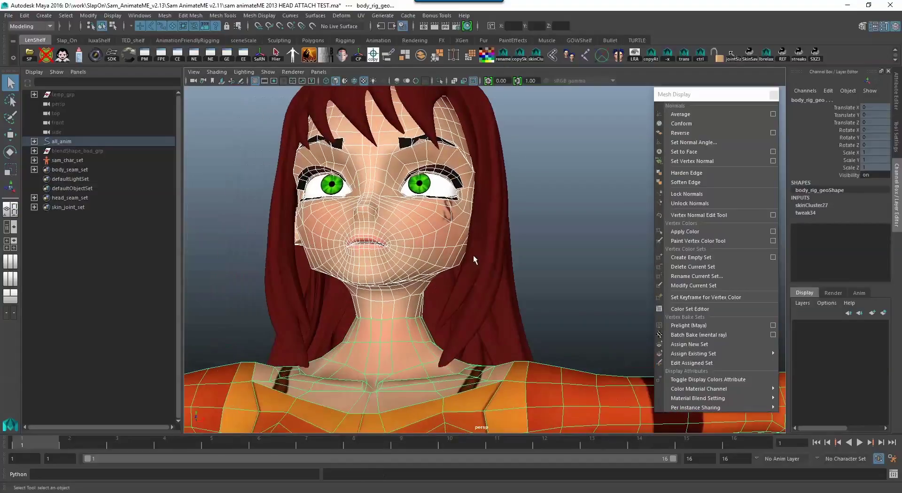
click(534, 320)
alt+drag(331, 322, 406, 362)
alt+middle_drag(486, 367, 437, 273)
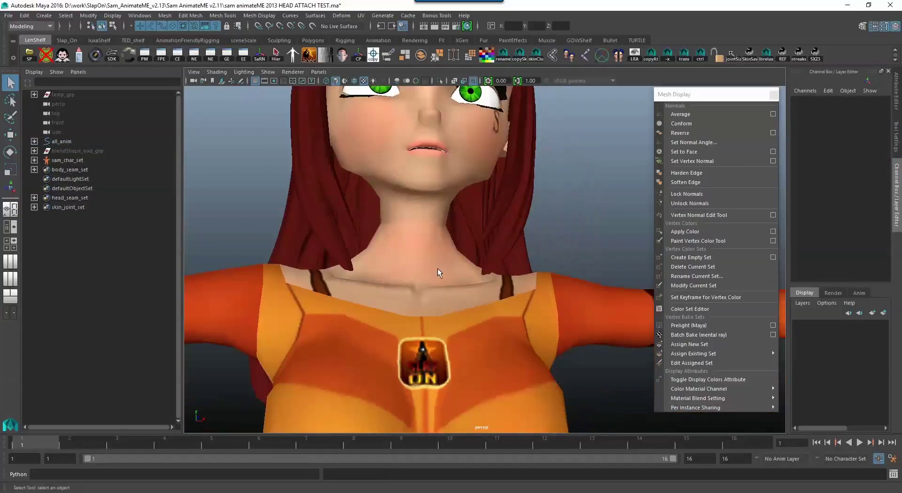
click(773, 94)
Step: Duplicate the head_rig_geo and body_rig_geo meshes together
click(429, 216)
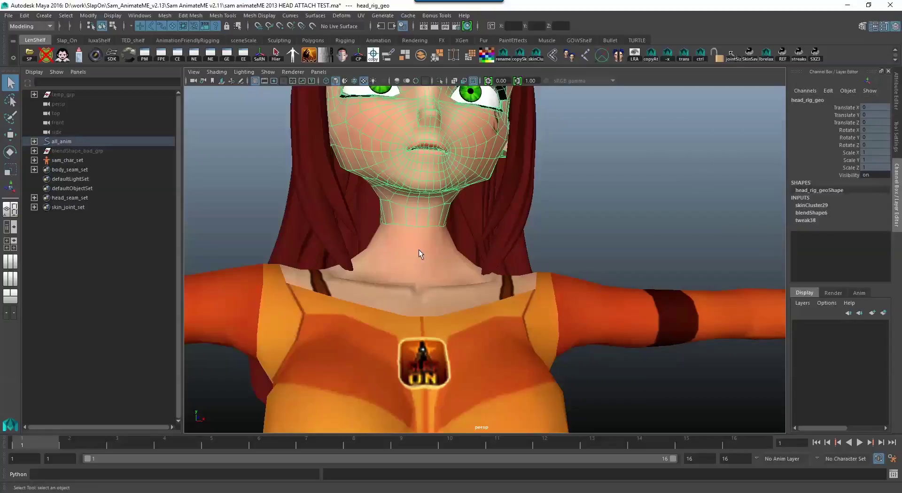
shift+click(419, 251)
alt+middle_drag(476, 235, 478, 252)
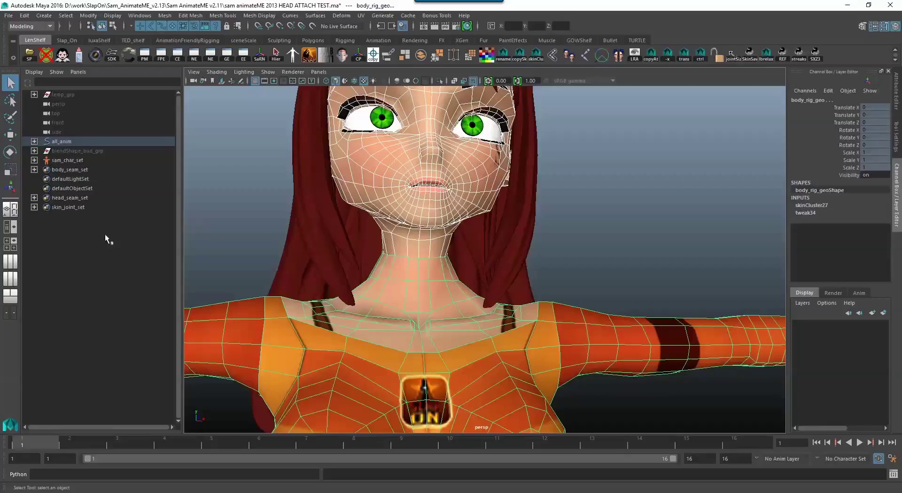
key(f)
key(ctrl+d)
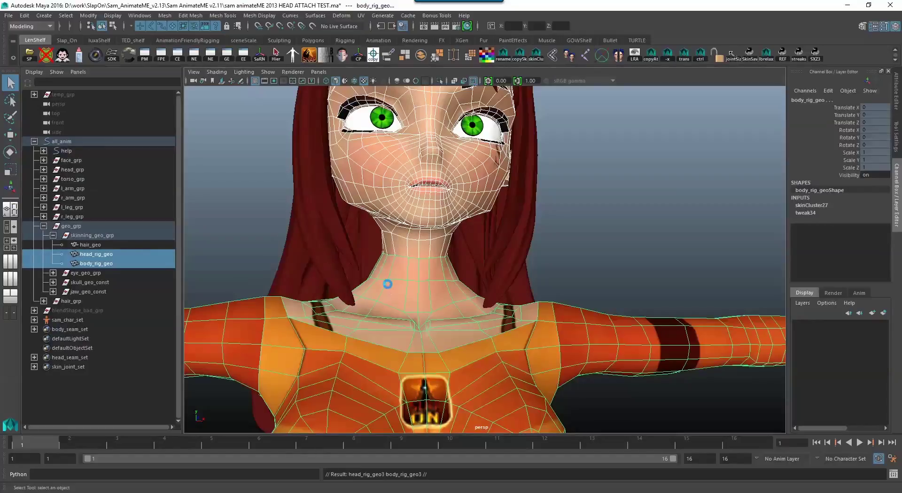
click(106, 264)
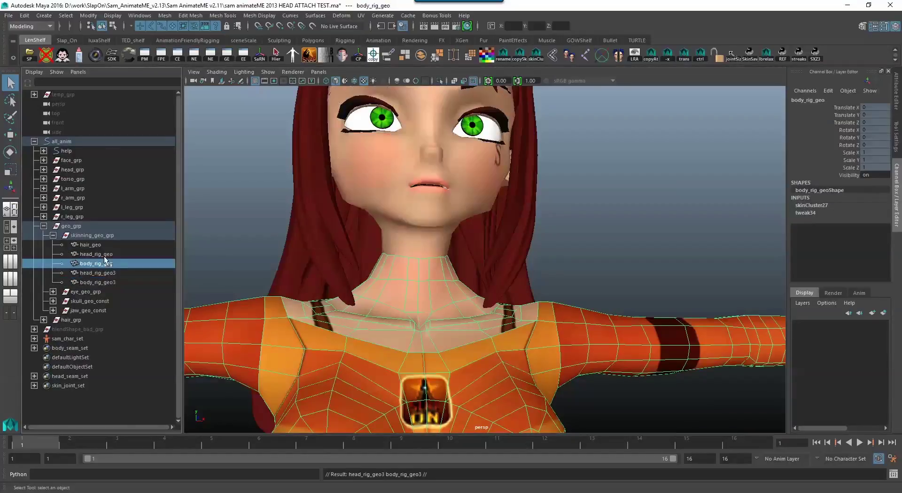
Step: Rename the duplicated head mesh as head_seam_geo
click(114, 275)
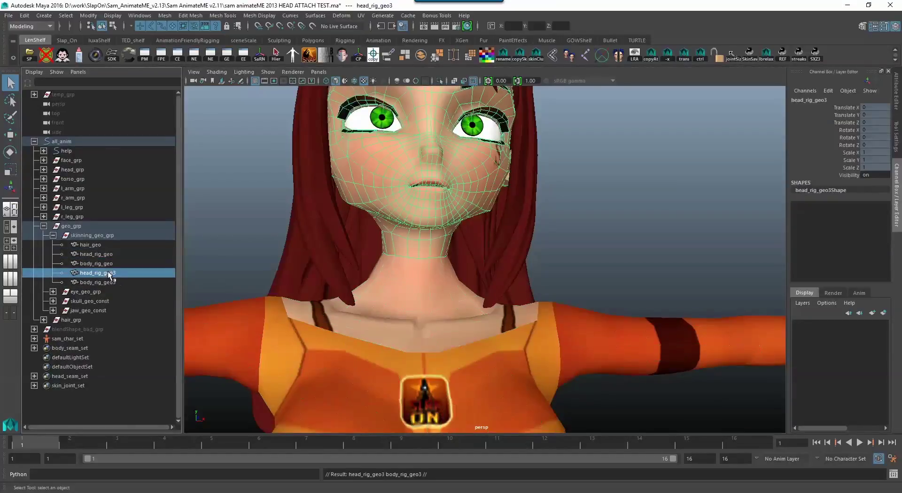
double_click(100, 273)
drag(96, 273, 103, 273)
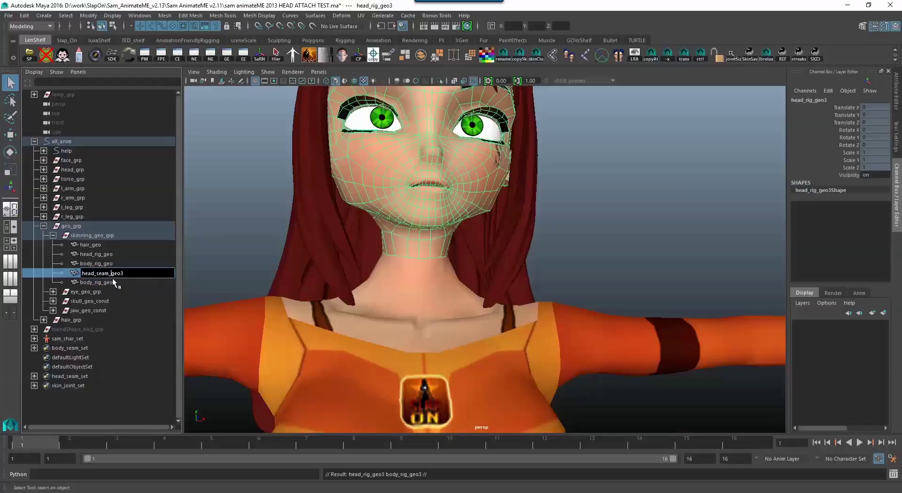
text(seam)
key(End)
key(BackSpace)
key(Return)
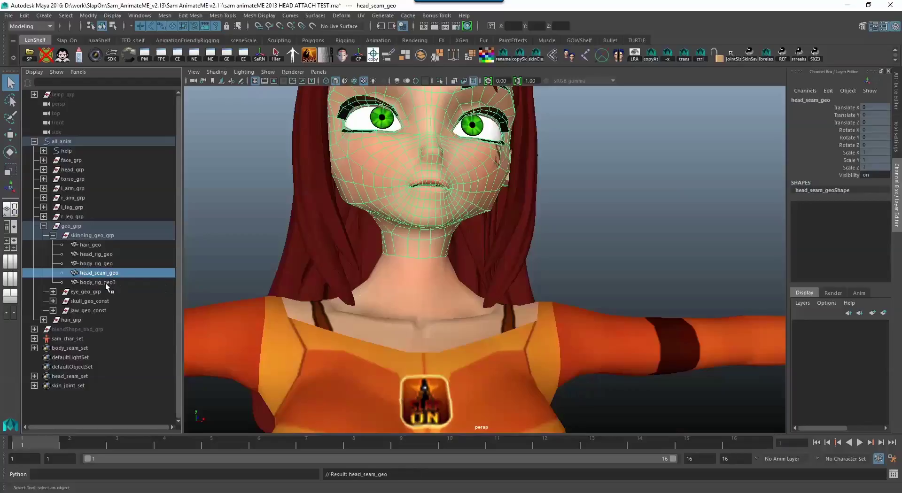
Step: Rename the duplicated body mesh as body_seam_geo
click(106, 283)
double_click(100, 282)
drag(96, 282, 103, 283)
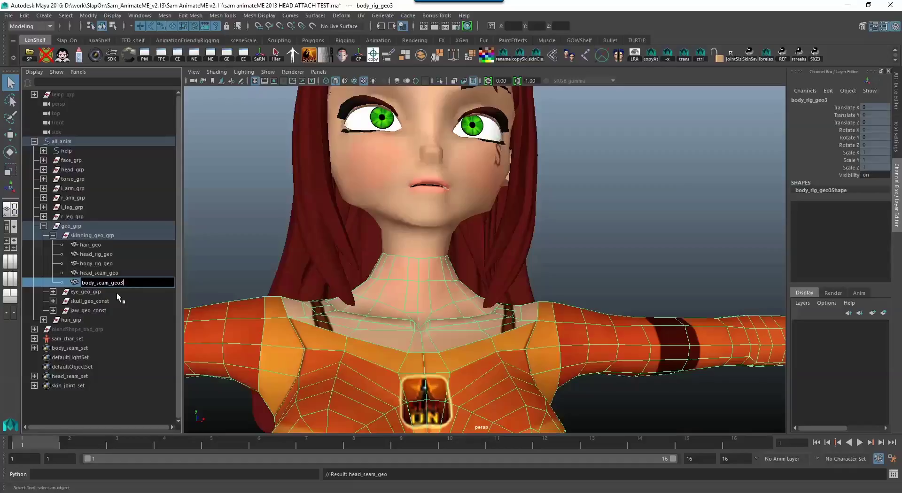
key(BackSpace)
key(Return)
Step: Hide hair_geo and the original head_rig_geo and body_rig_geo meshes, leaving the duplicates shown
click(93, 245)
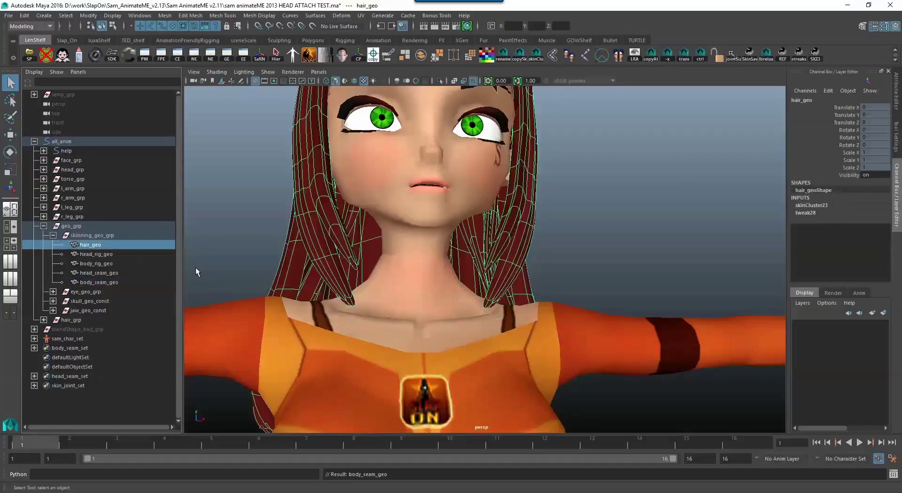
key(ctrl+h)
alt+right_drag(266, 289, 472, 249)
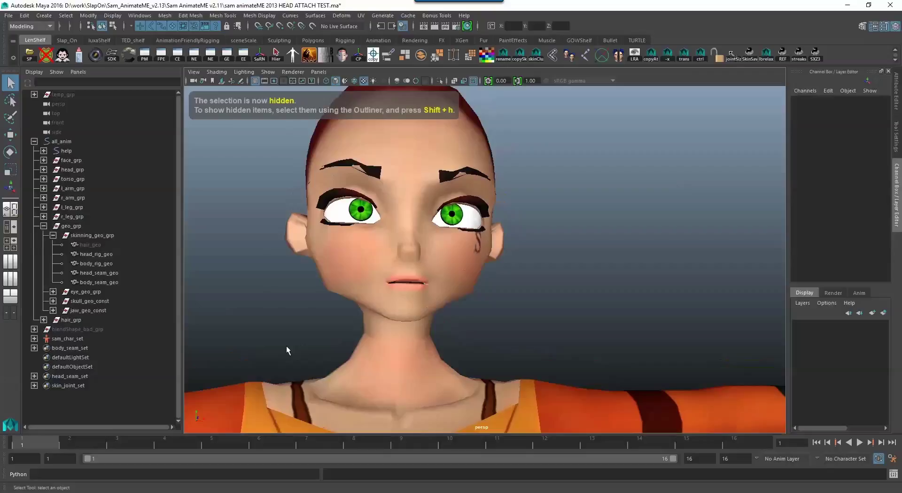
click(104, 274)
drag(98, 254, 105, 264)
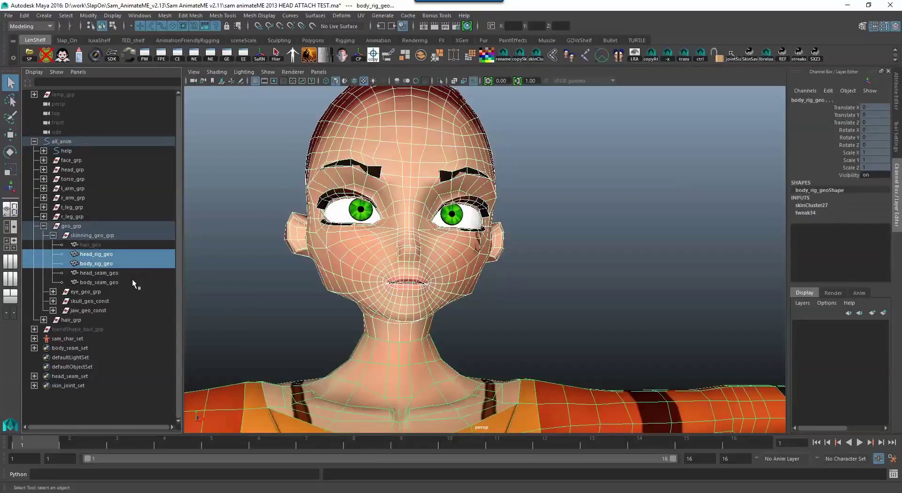
key(ctrl+h)
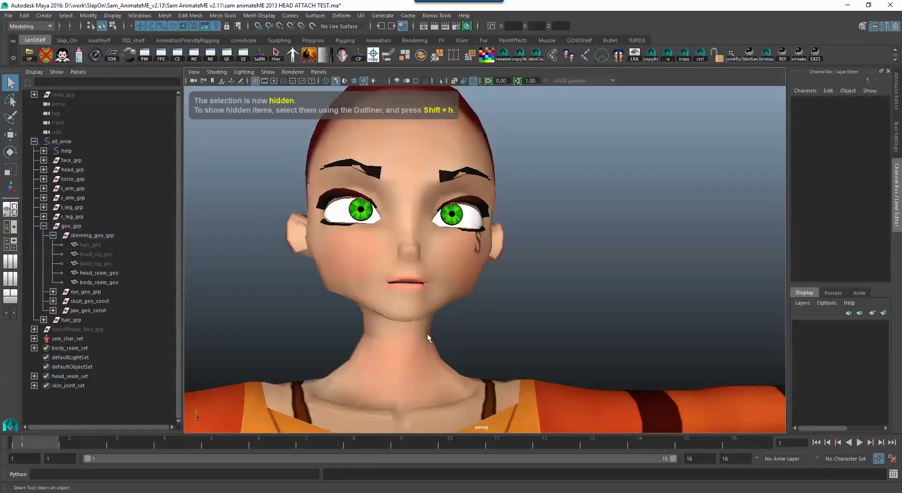
Step: Apply Set to Face normals to both head_seam_geo and body_seam_geo
click(406, 307)
shift+click(470, 371)
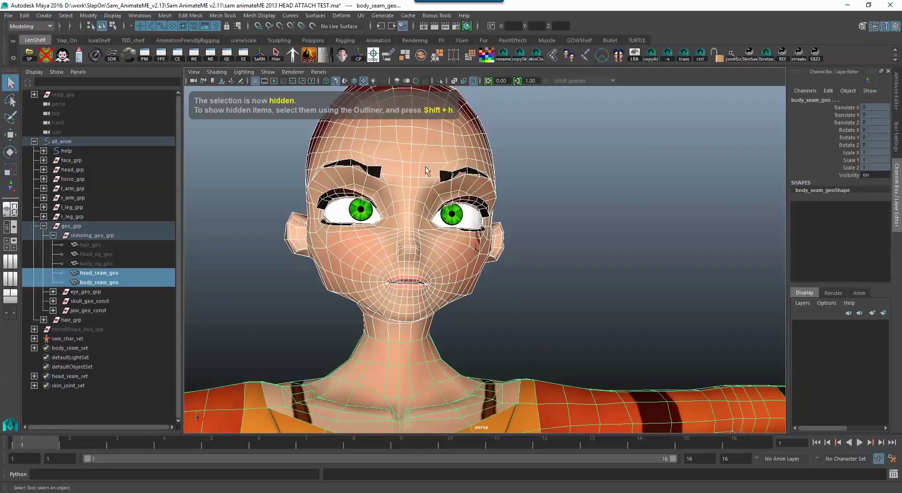
click(258, 16)
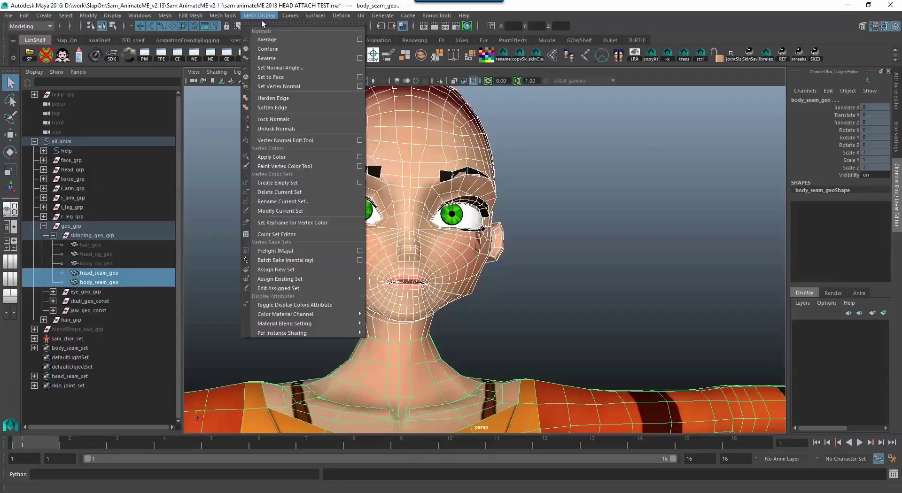
click(271, 70)
click(545, 323)
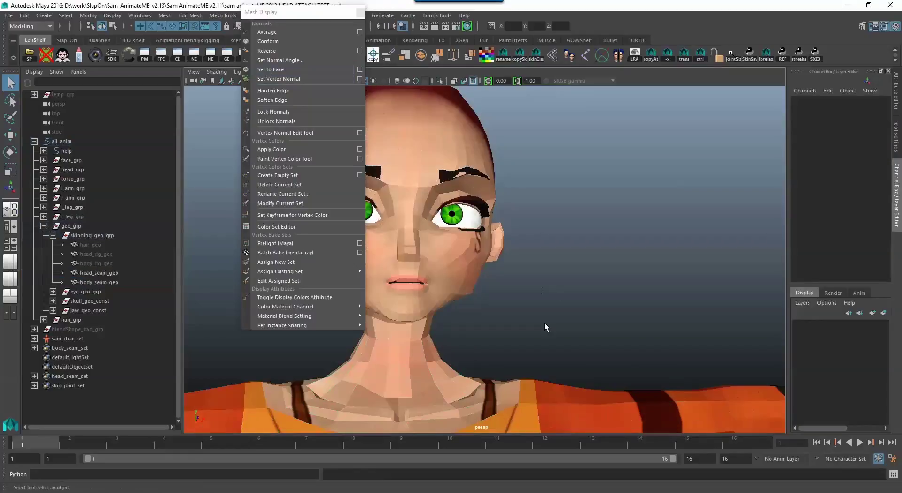
Step: Average the normals of head_seam_geo and body_seam_geo together and inspect the neck seam
click(432, 299)
shift+click(432, 334)
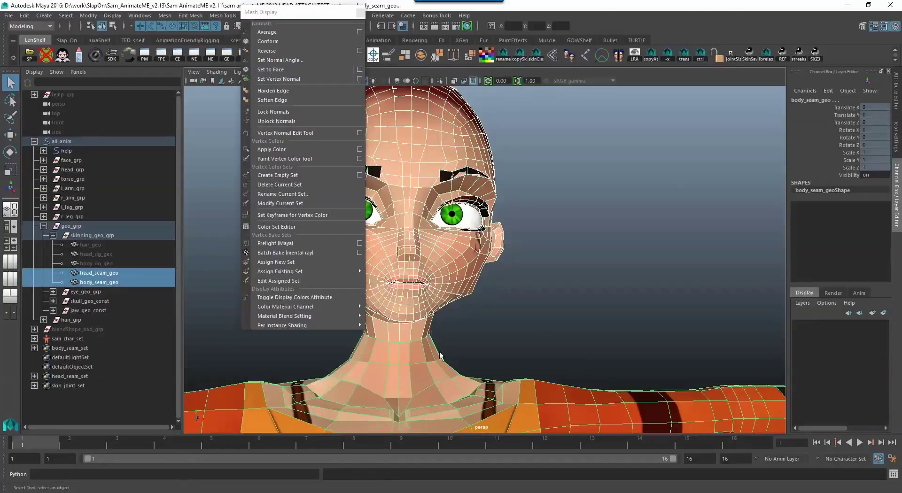
click(269, 31)
click(360, 13)
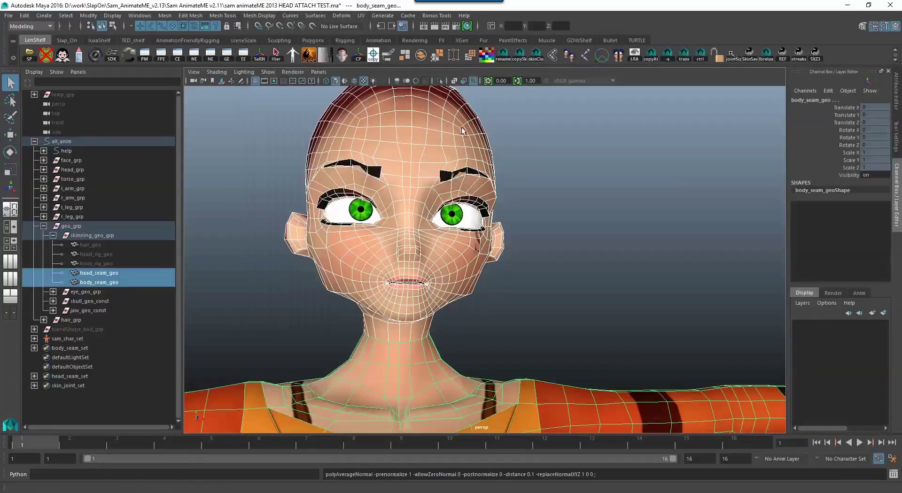
click(497, 335)
alt+drag(496, 334, 452, 297)
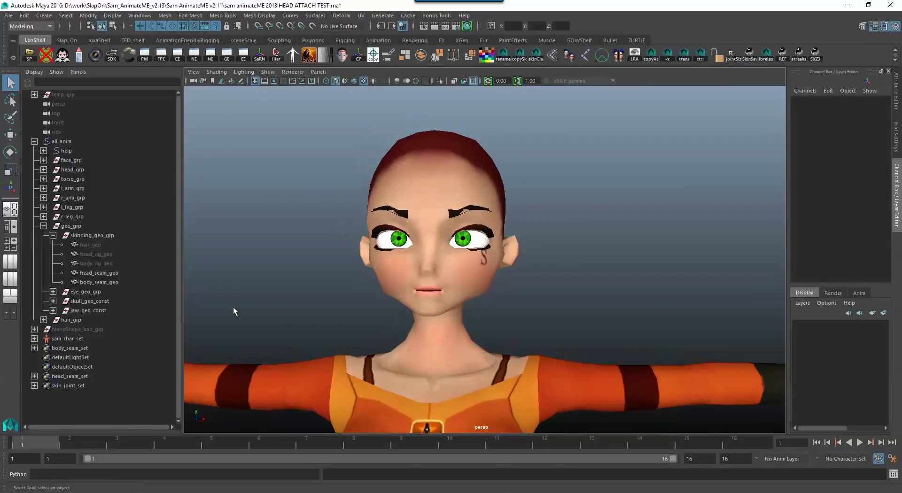
Step: Delete the non-deformer history of head_seam_geo and body_seam_geo
drag(108, 273, 128, 279)
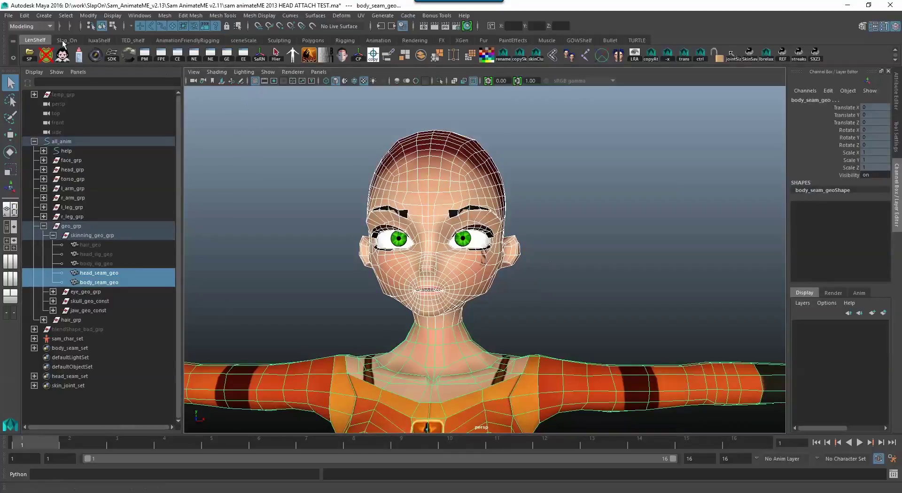
click(24, 16)
mouse_move(75, 131)
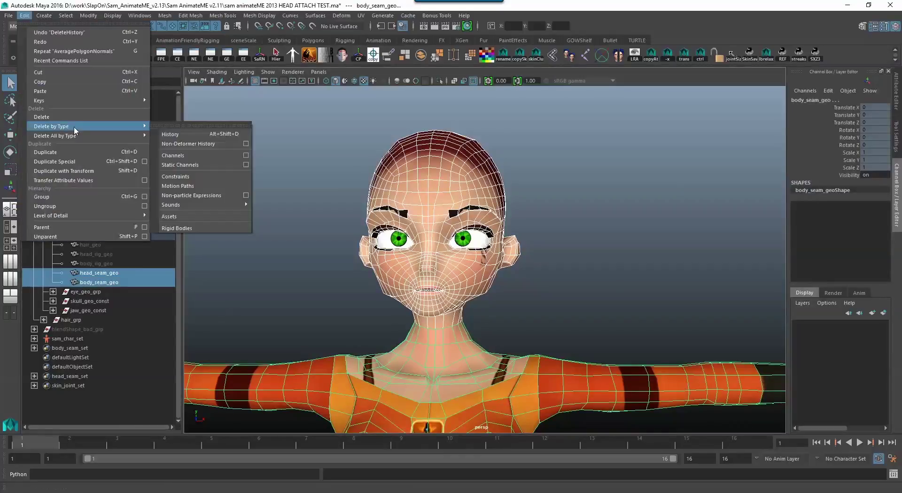
click(188, 144)
alt+middle_drag(558, 254, 492, 235)
alt+right_drag(492, 236, 517, 240)
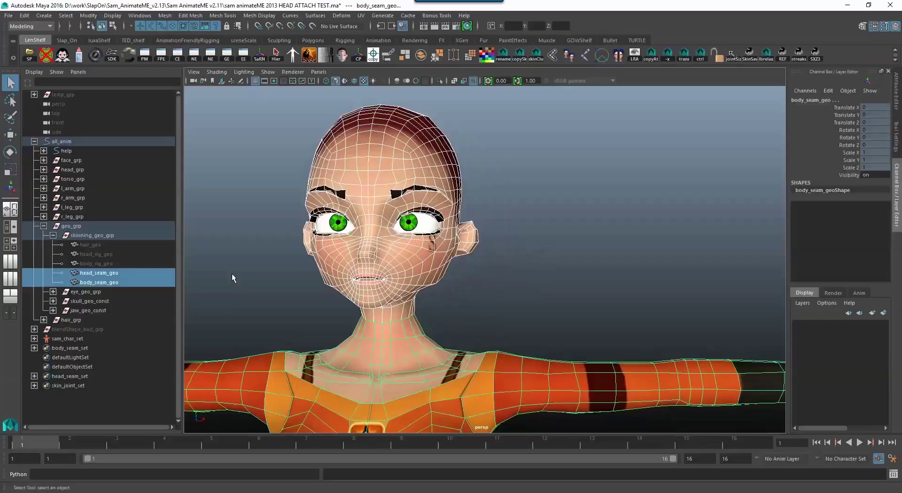
Step: Create a blend shape on head_seam_geo using the separate base_bs head above the character as the target
click(95, 254)
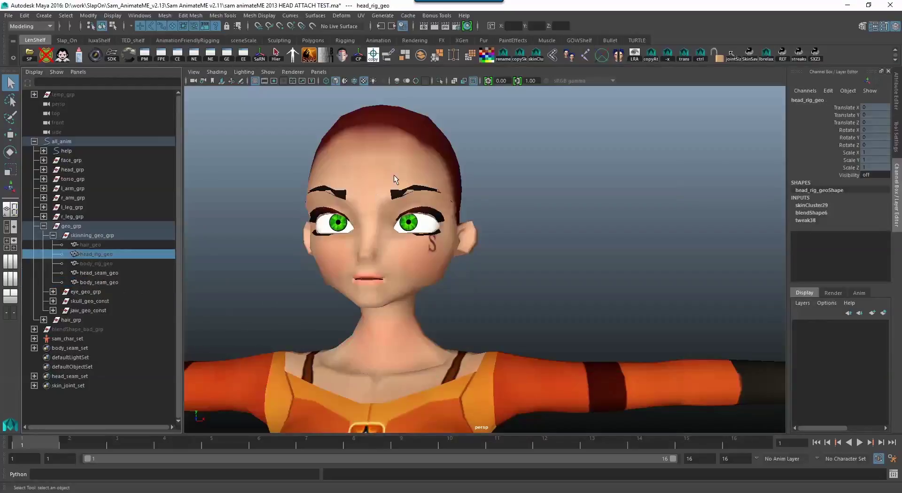
scroll(252, 228, down, 6)
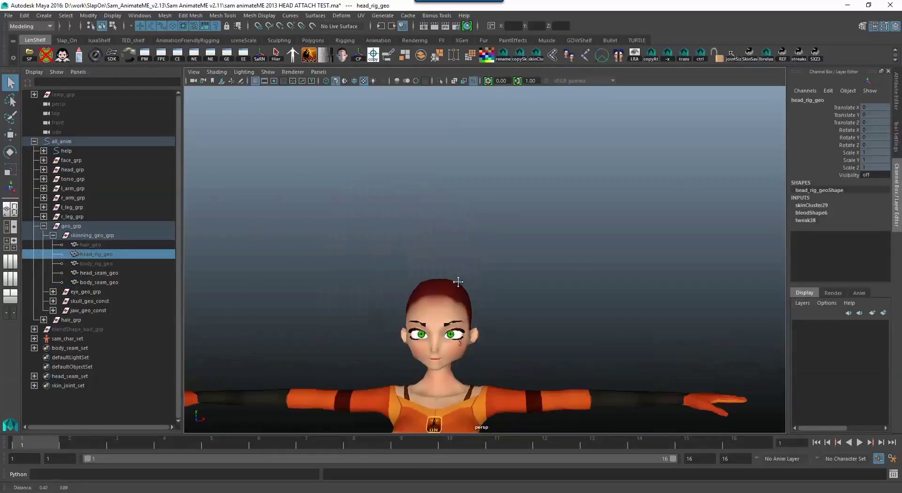
scroll(436, 263, down, 5)
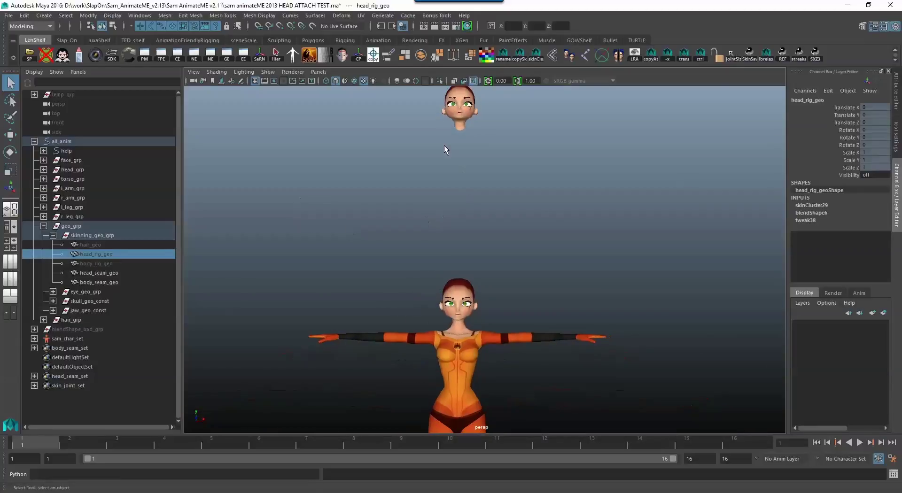
click(458, 122)
alt+middle_drag(477, 255, 466, 234)
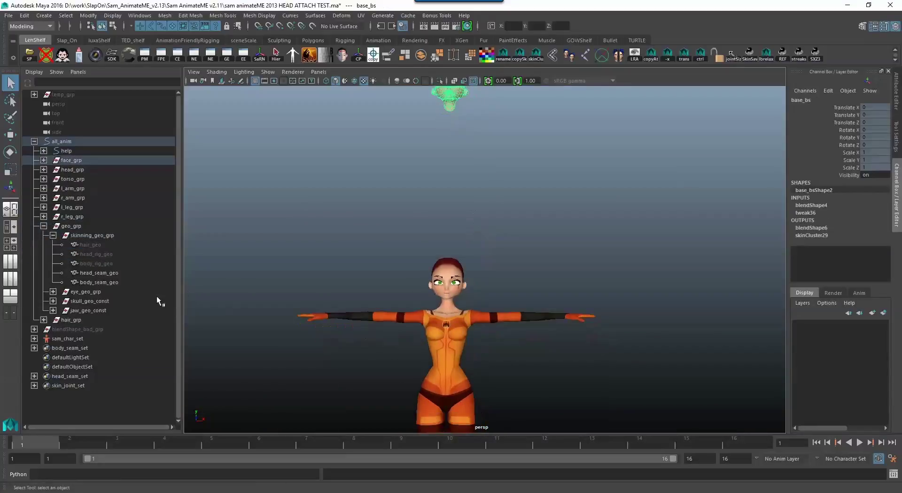
click(101, 273)
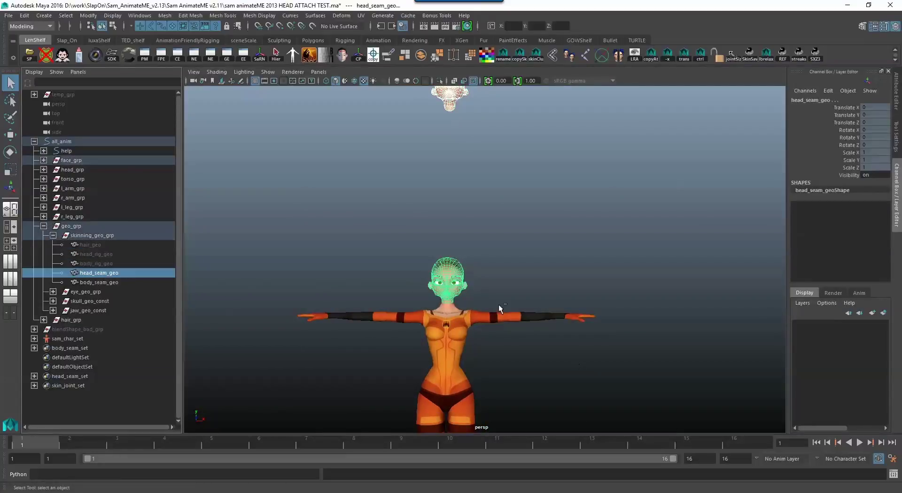
scroll(500, 309, up, 3)
click(342, 16)
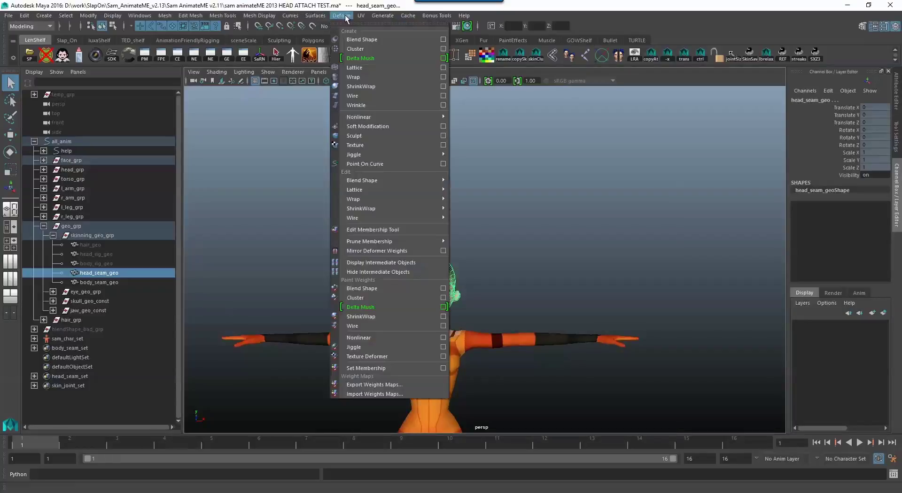
click(361, 39)
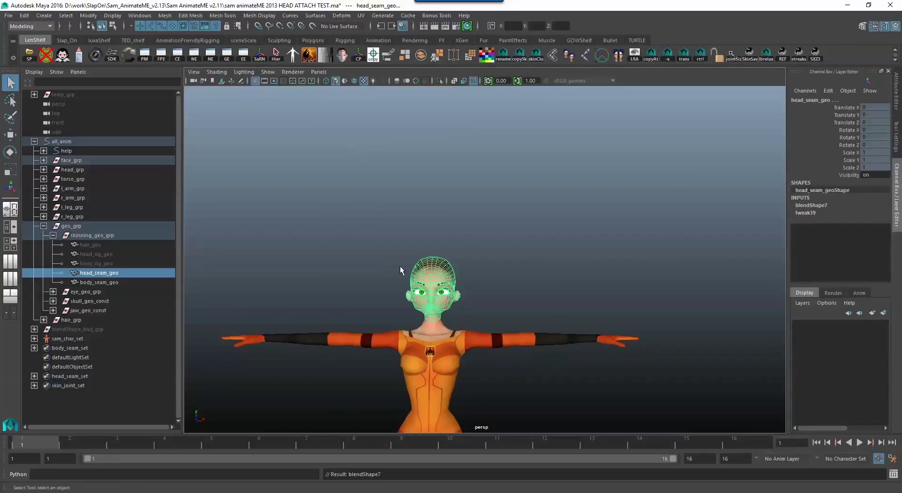
Step: Set the base_bs weight of head_seam_geo's new blend shape to 1
click(818, 206)
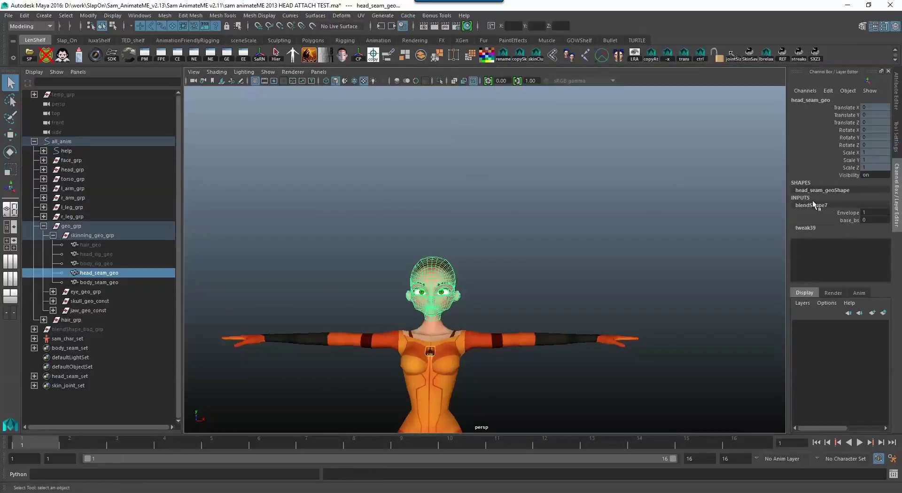
click(844, 220)
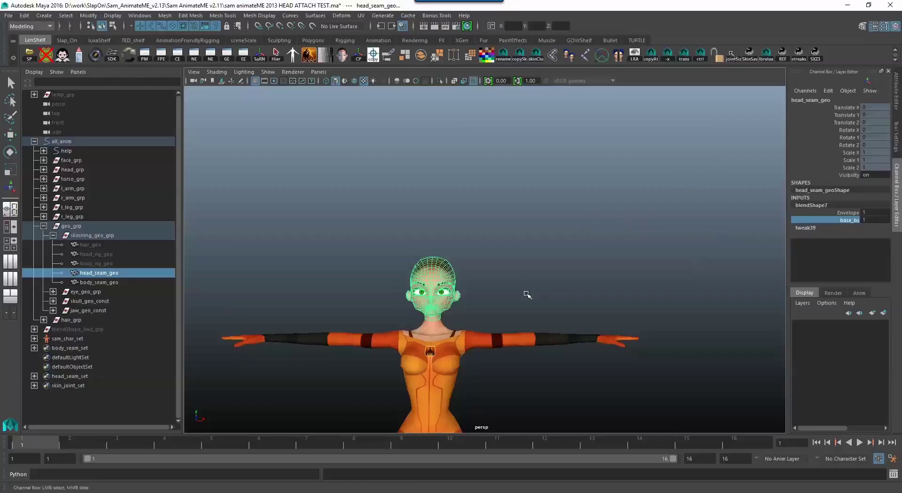
alt+drag(476, 254, 510, 258)
alt+right_drag(517, 310, 560, 335)
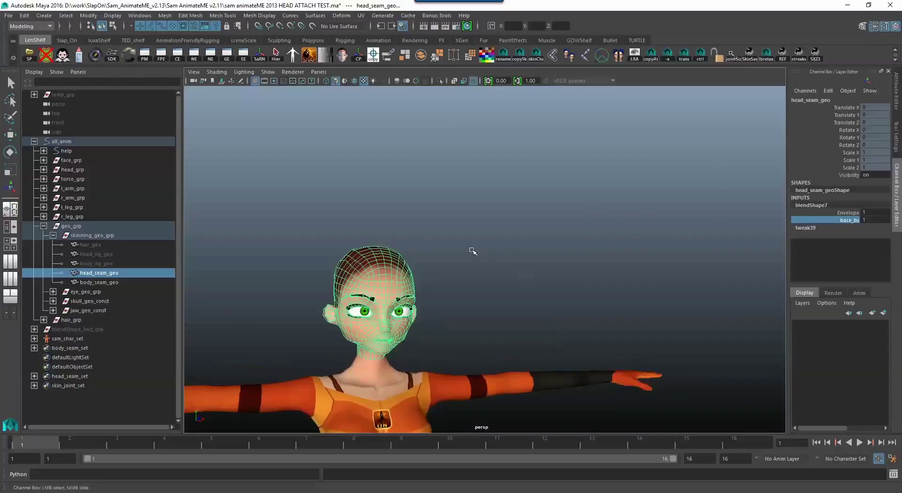
Step: Turn on the Anim Vis attribute of all_anim to show the rig's animation controls
click(268, 72)
click(267, 72)
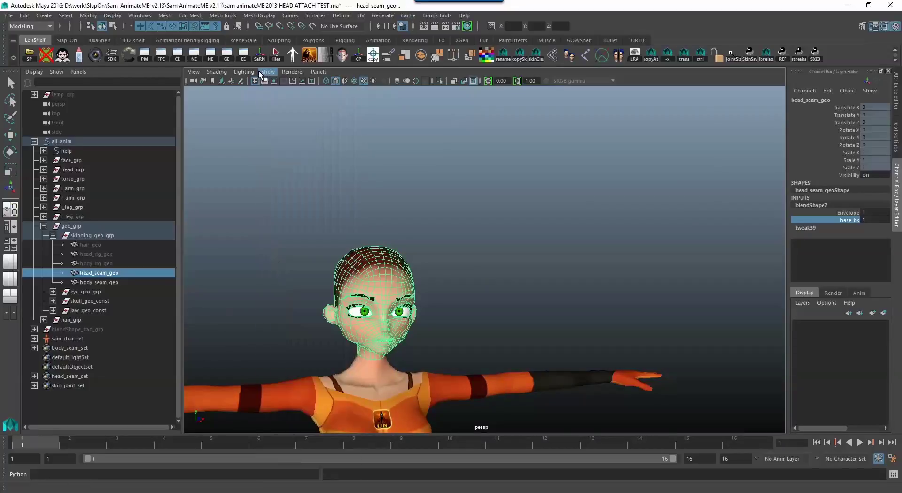
click(54, 142)
click(833, 168)
middle_drag(637, 211, 680, 212)
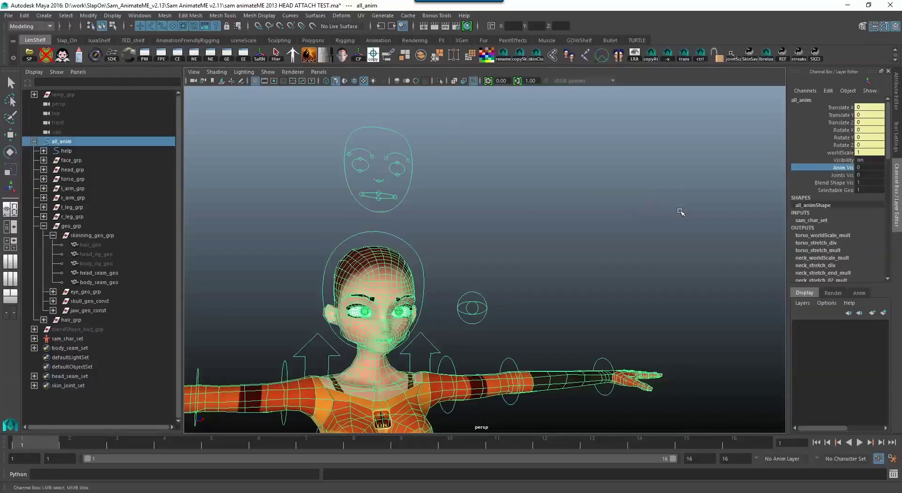
Step: Raise the Smile attribute of face_rig_anim to 1.45 and inspect how head_seam_geo deforms
key(q)
click(411, 150)
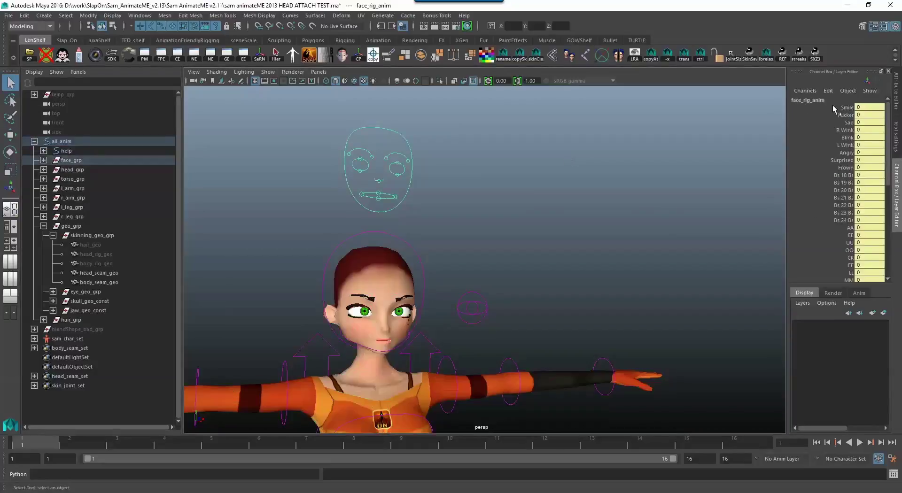
click(845, 107)
middle_drag(453, 221, 501, 226)
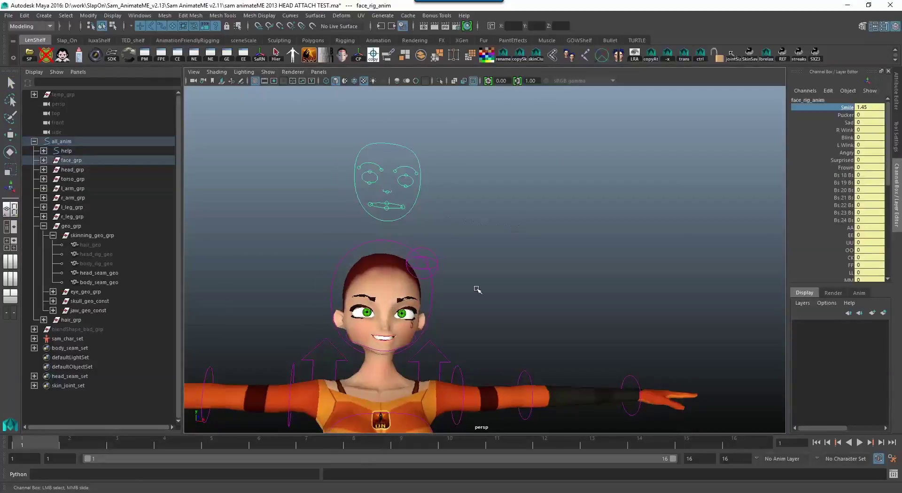
click(386, 280)
key(f)
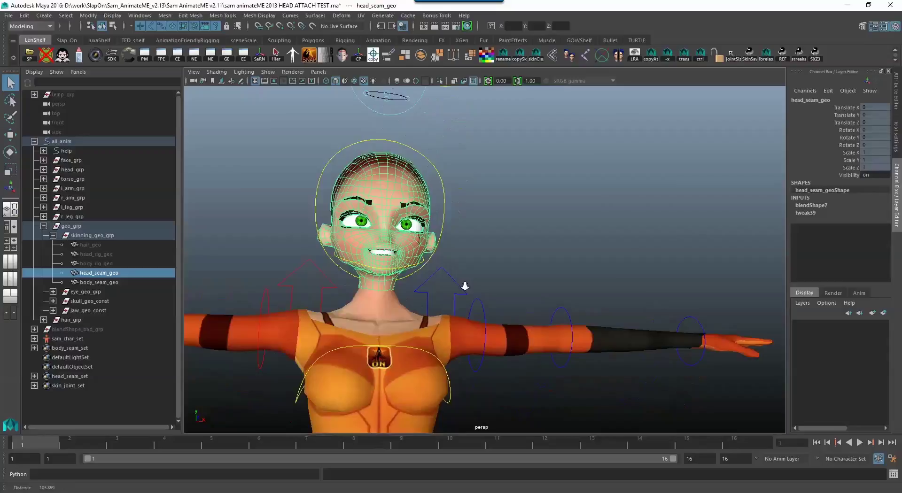
alt+drag(454, 290, 492, 301)
alt+middle_drag(493, 187, 493, 259)
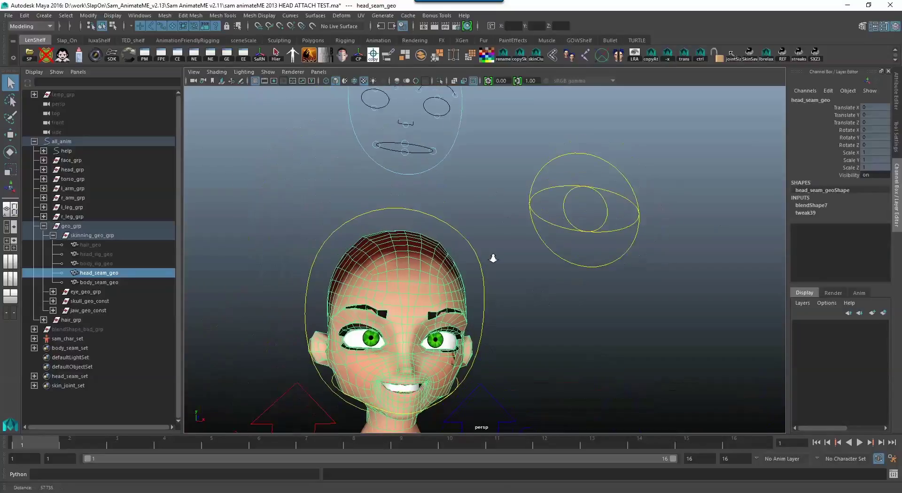
alt+right_drag(493, 260, 468, 260)
Step: Reset the Smile attribute of face_rig_anim to 0
drag(460, 144, 471, 149)
click(453, 148)
click(869, 107)
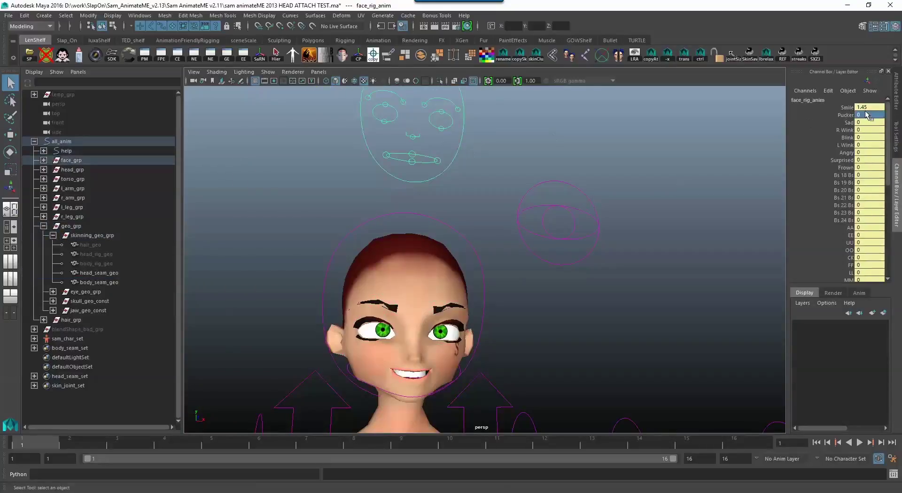
text(0)
key(Return)
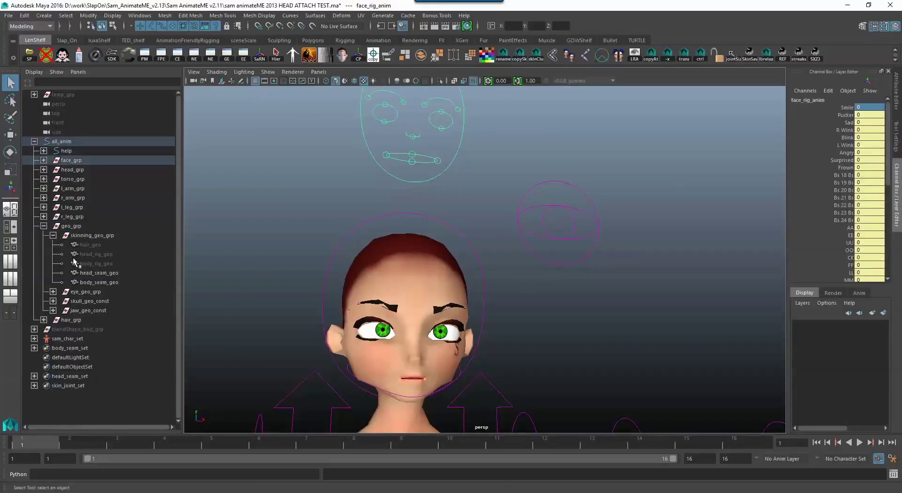
Step: Unhide head_rig_geo and body_rig_geo and compare them with head_seam_geo and body_seam_geo
click(98, 255)
shift+click(98, 263)
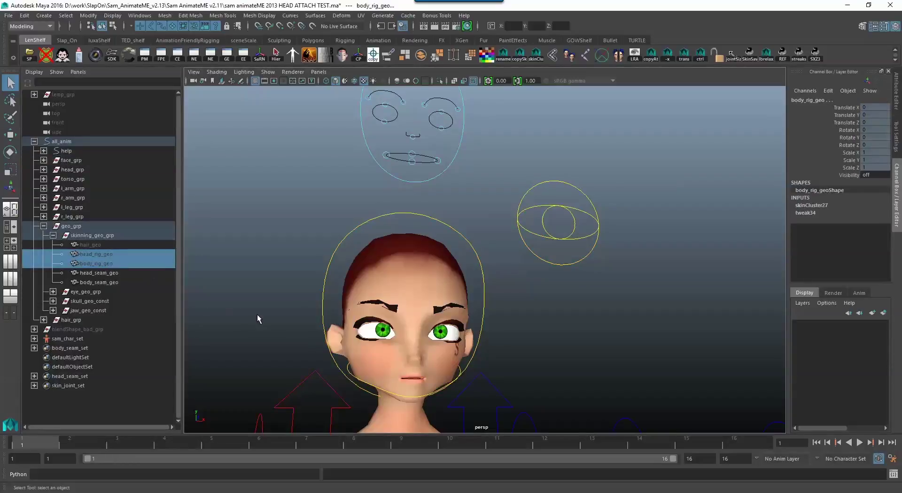
key(shift+h)
alt+middle_drag(501, 325, 512, 241)
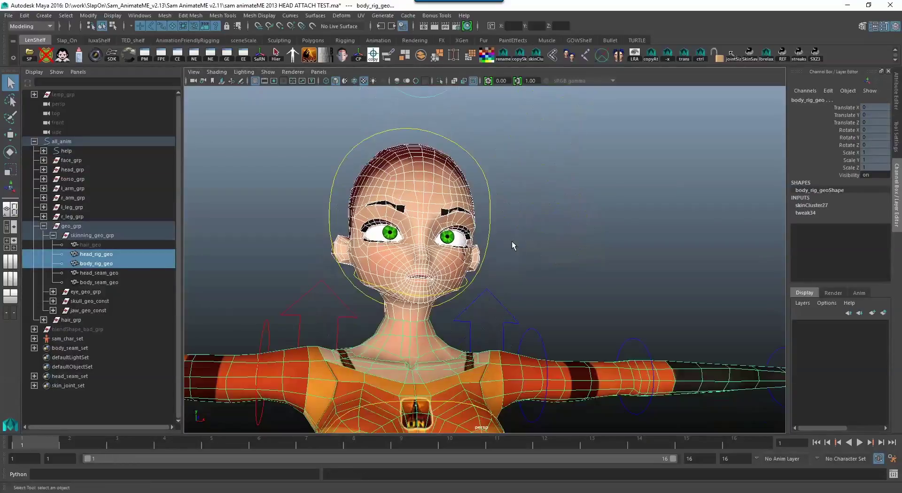
click(116, 256)
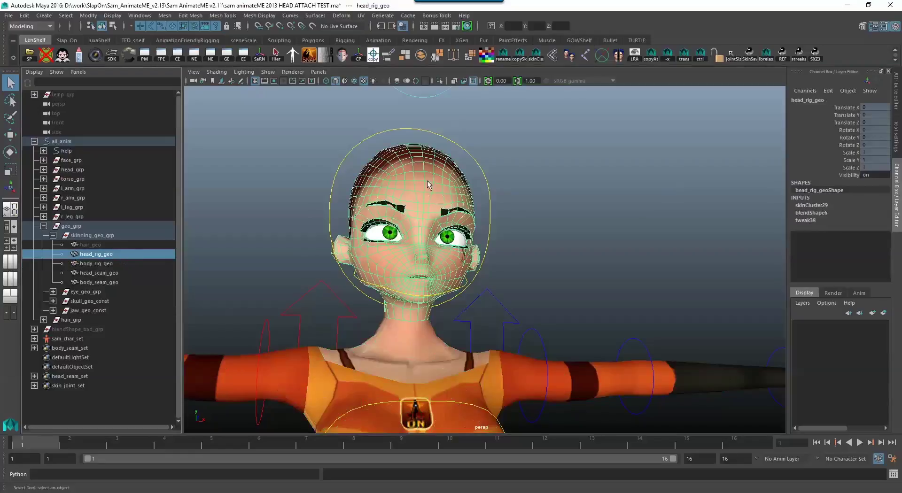
shift+click(389, 177)
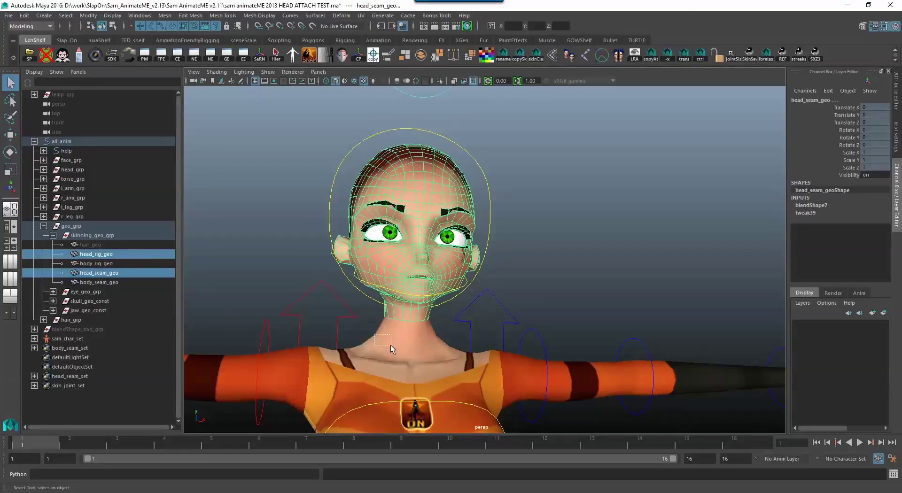
key(Down)
click(108, 265)
ctrl+click(112, 287)
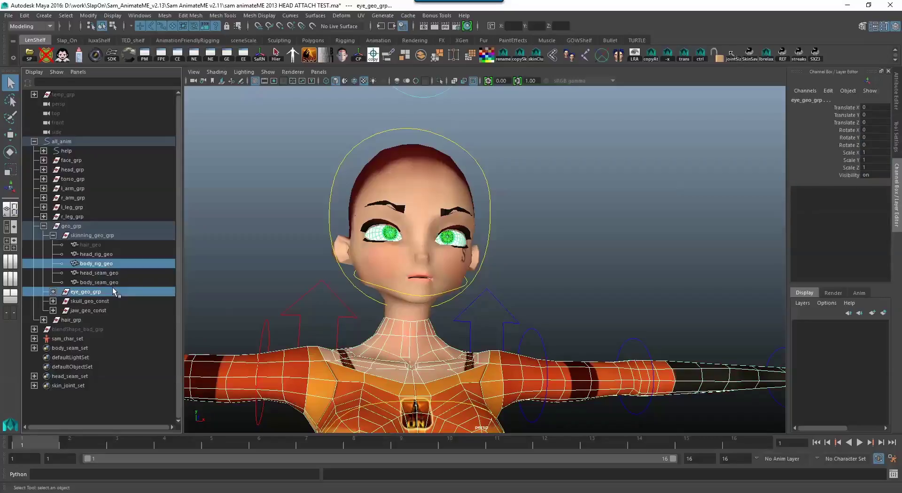
click(115, 283)
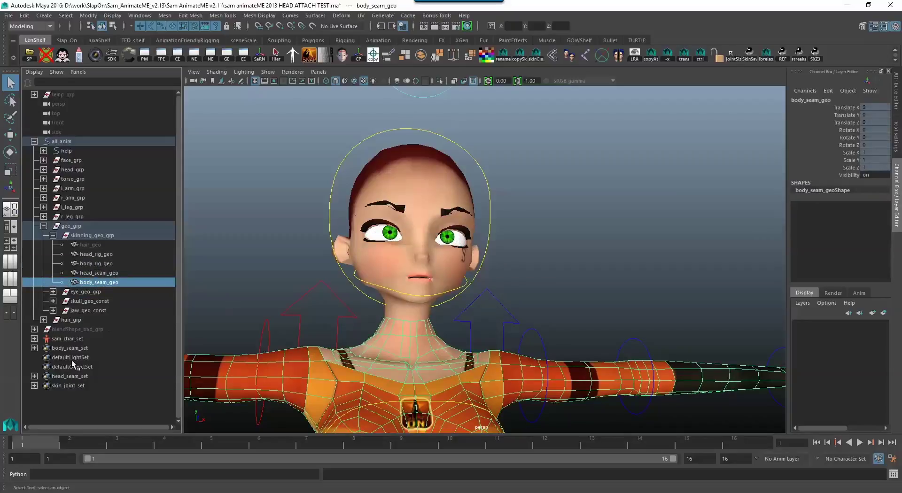
Step: Bind head_seam_geo and body_seam_geo to the member joints of skin_joint_set with Bind Skin
click(72, 385)
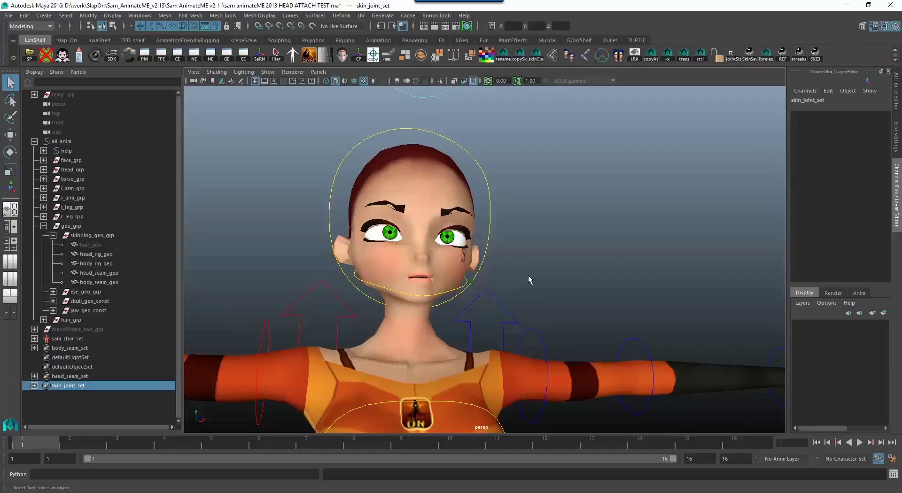
right_click(73, 387)
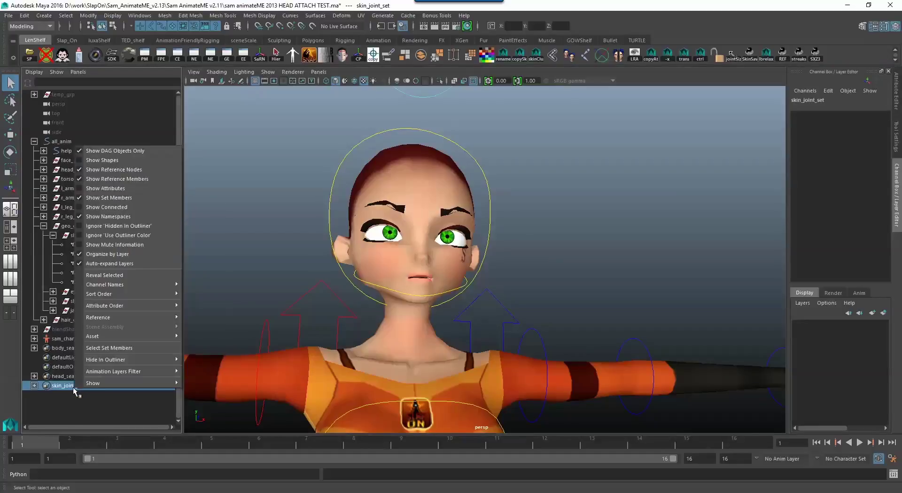
click(123, 347)
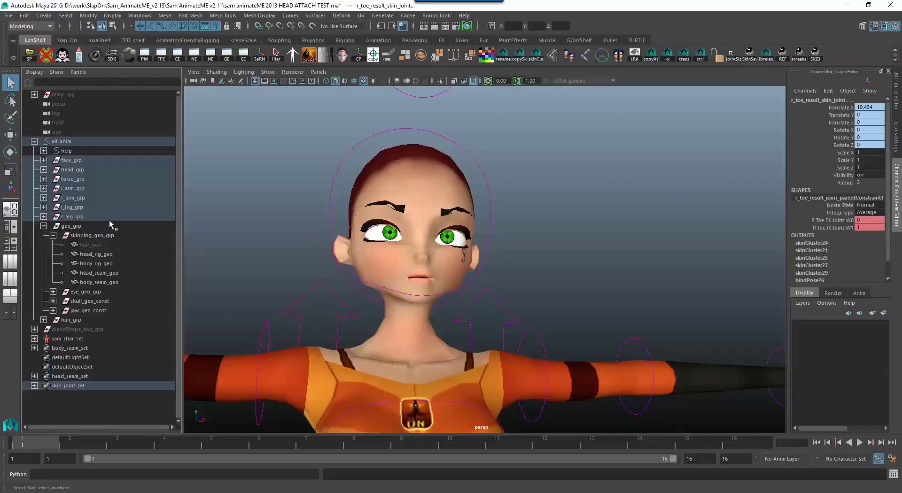
click(98, 272)
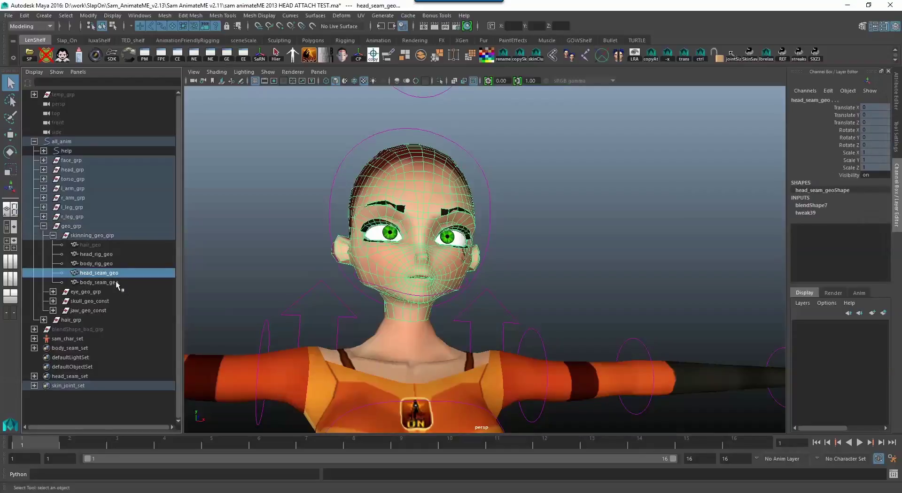
ctrl+click(115, 281)
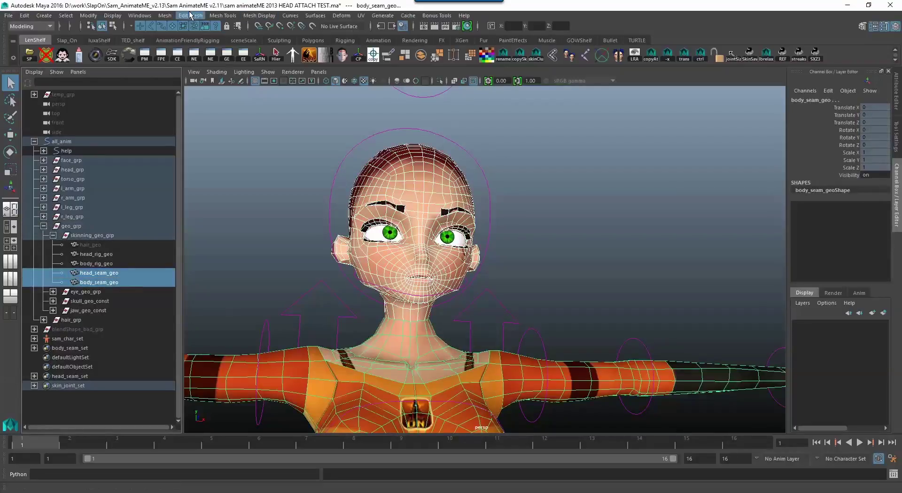
click(47, 26)
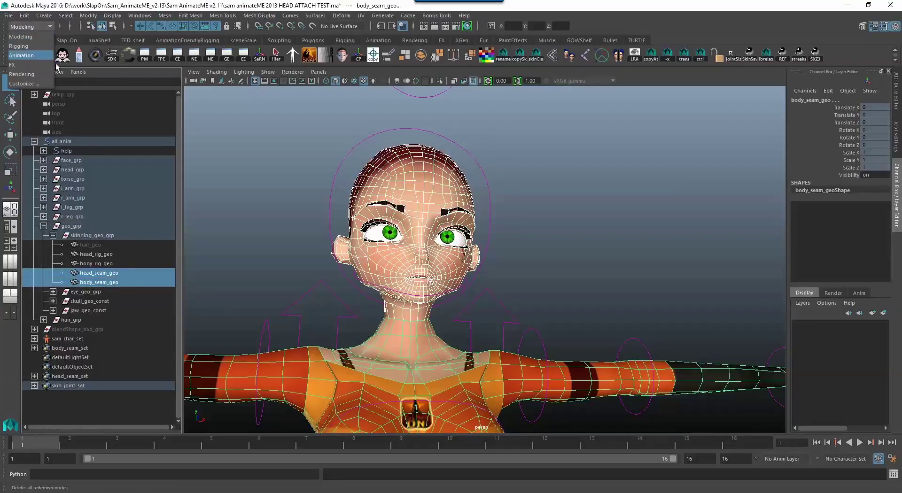
click(27, 49)
click(193, 15)
click(209, 57)
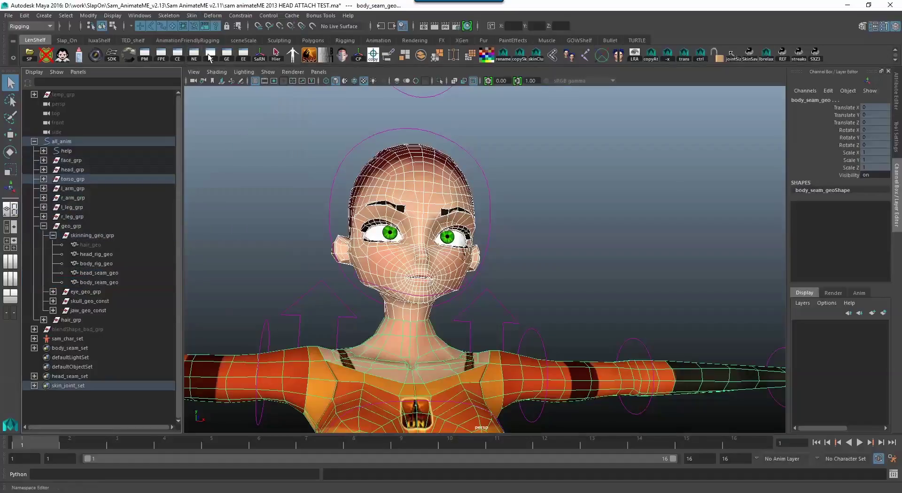
Step: Copy the skin weights from head_rig_geo to head_seam_geo
alt+drag(416, 284, 448, 318)
click(111, 255)
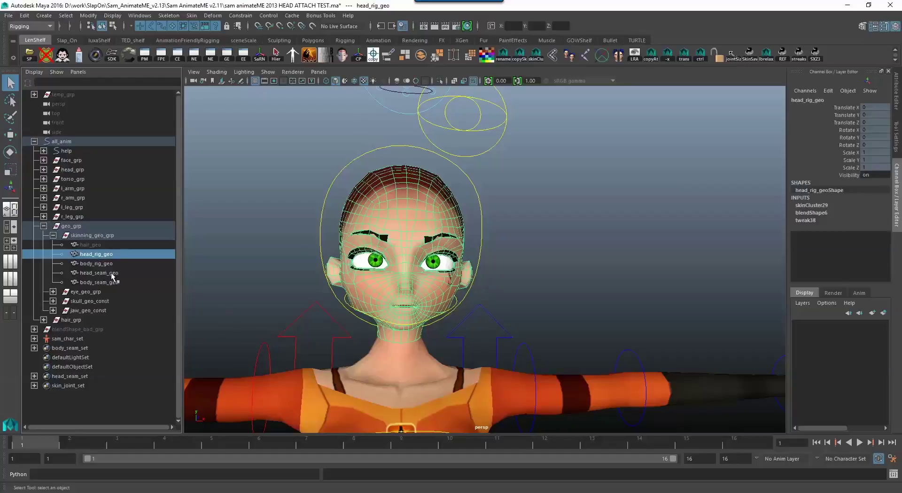
ctrl+click(111, 272)
click(192, 16)
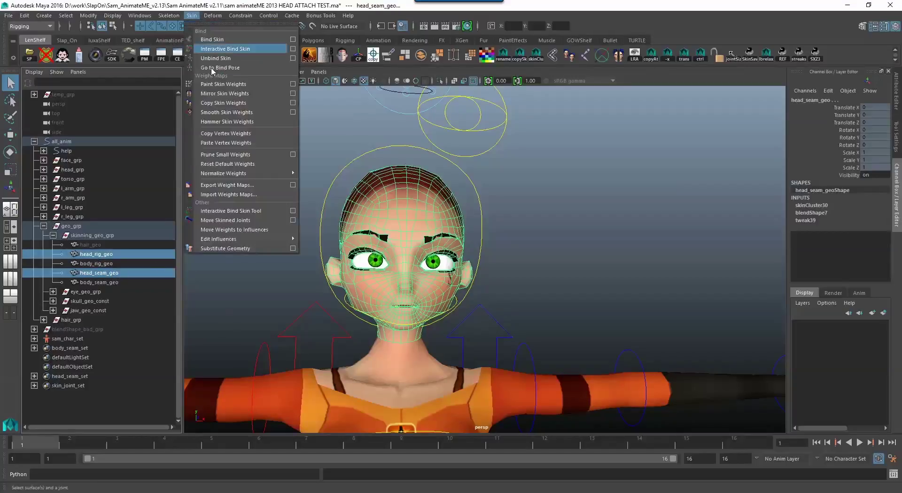
click(228, 106)
Step: Copy the skin weights from body_rig_geo to body_seam_geo
click(97, 263)
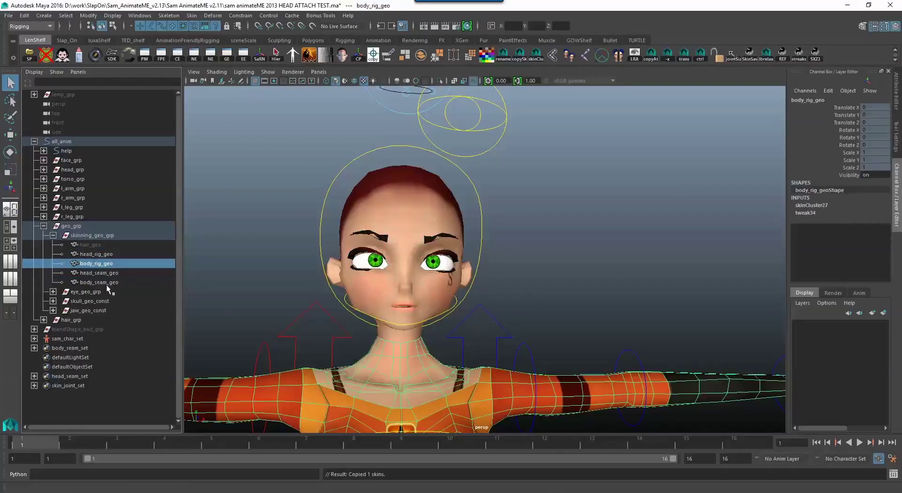
ctrl+click(106, 283)
click(192, 15)
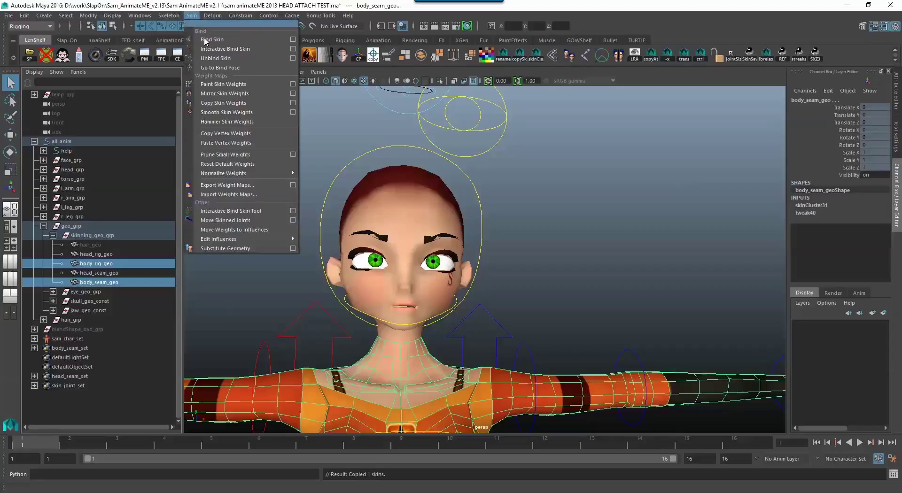
click(227, 103)
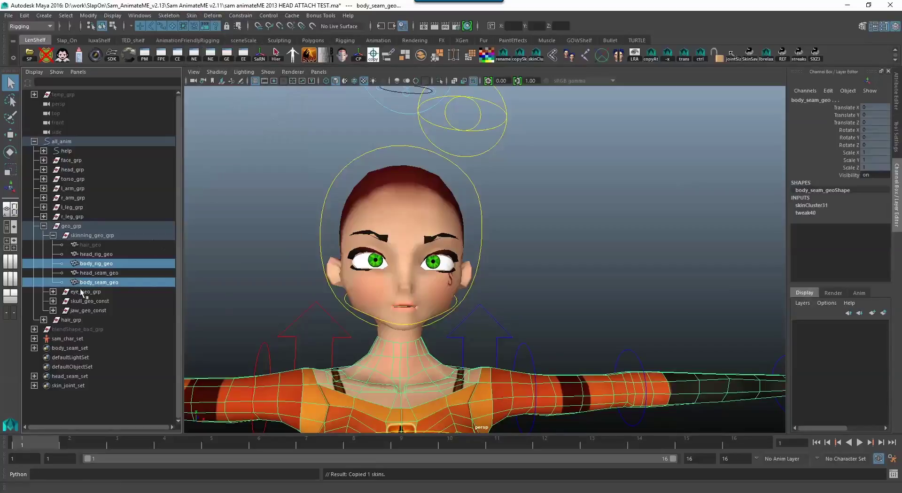
Step: Delete the original head_rig_geo and body_rig_geo meshes
click(96, 254)
ctrl+click(108, 264)
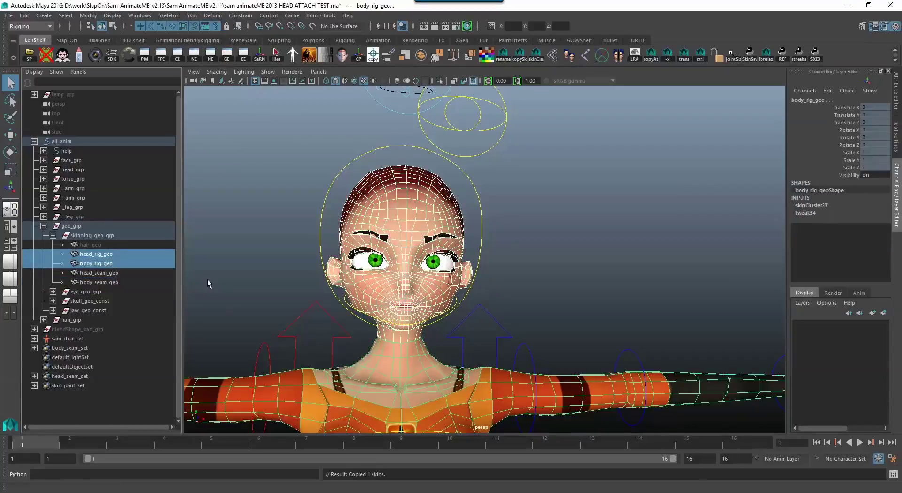
key(Delete)
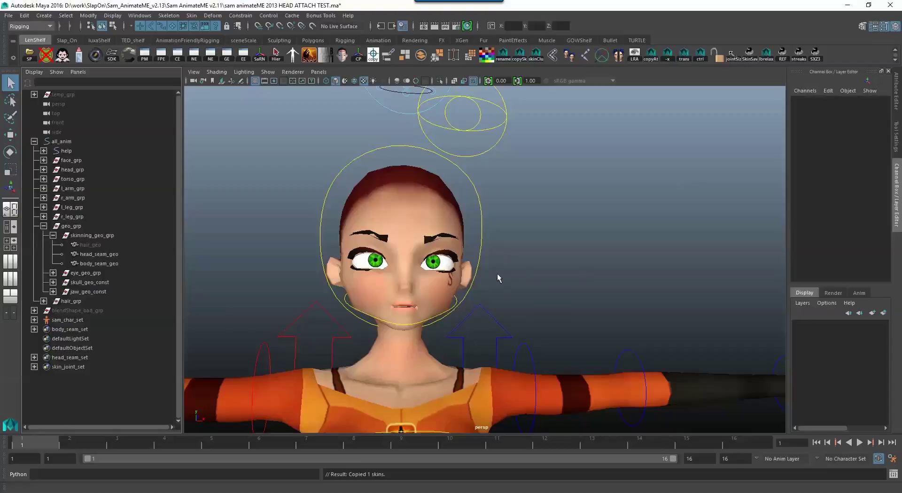
Step: Rotate head_anim to test the new neck skinning and undo the rotation
alt+drag(497, 274, 475, 200)
alt+drag(658, 282, 613, 267)
click(525, 218)
key(e)
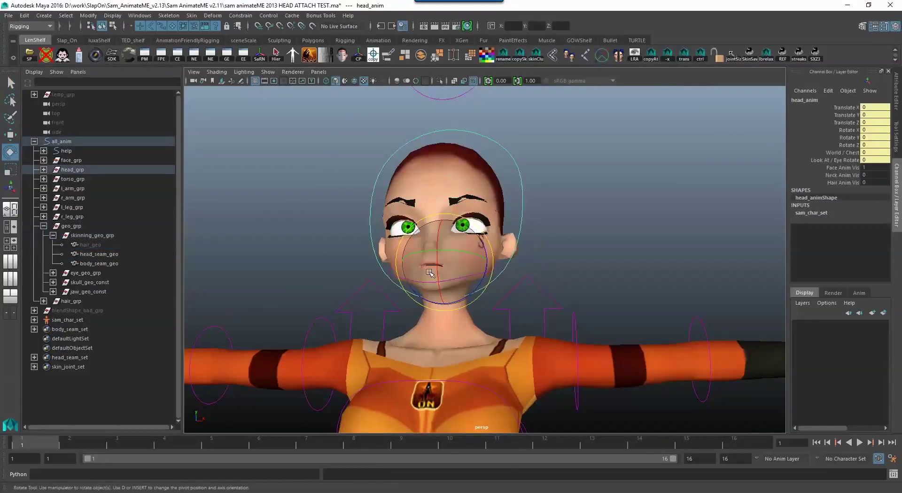
drag(430, 273, 455, 276)
key(ctrl+z)
Step: Tilt head_anim back to a Rotate X of -33.765 and view the neck seam up close
alt+drag(479, 310, 448, 305)
alt+right_drag(449, 305, 553, 348)
alt+drag(553, 348, 484, 256)
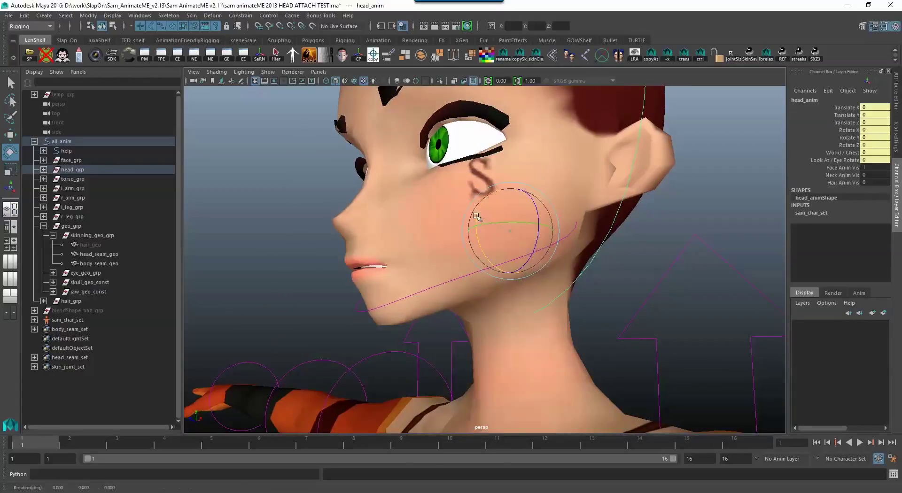
drag(477, 216, 497, 254)
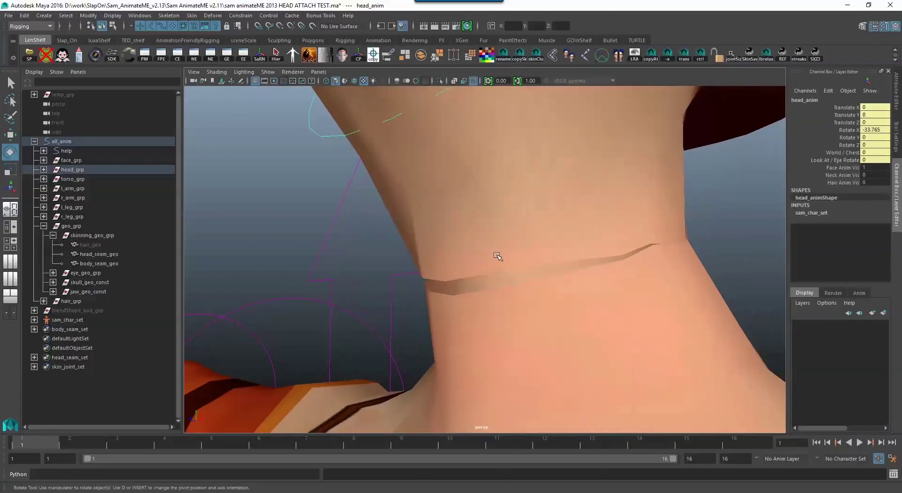
Step: Select facing border vertices of head_seam_geo and body_seam_geo at the neck and examine the gap between the meshes
click(496, 263)
alt+drag(485, 306, 413, 276)
right_drag(378, 267, 331, 239)
click(373, 266)
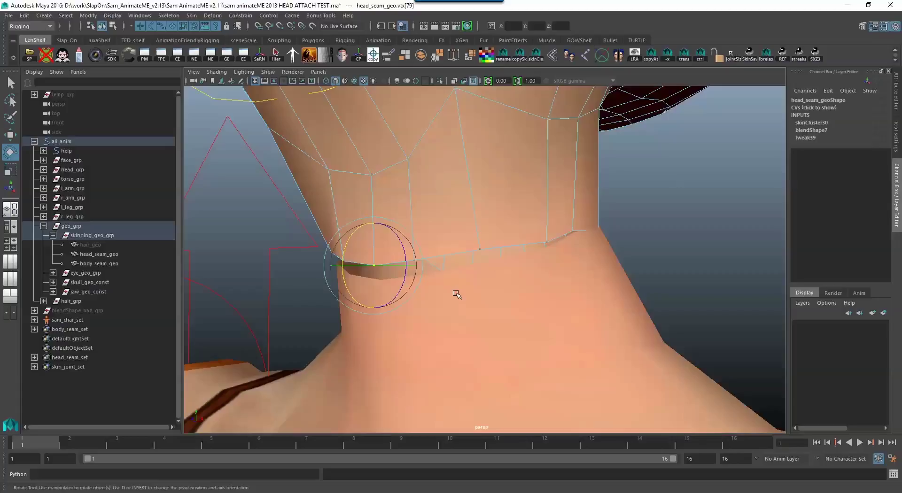
key(q)
key(w)
right_drag(463, 284, 395, 254)
shift+click(380, 280)
alt+drag(426, 307, 462, 290)
key(f)
alt+right_drag(689, 281, 366, 252)
alt+drag(418, 253, 459, 254)
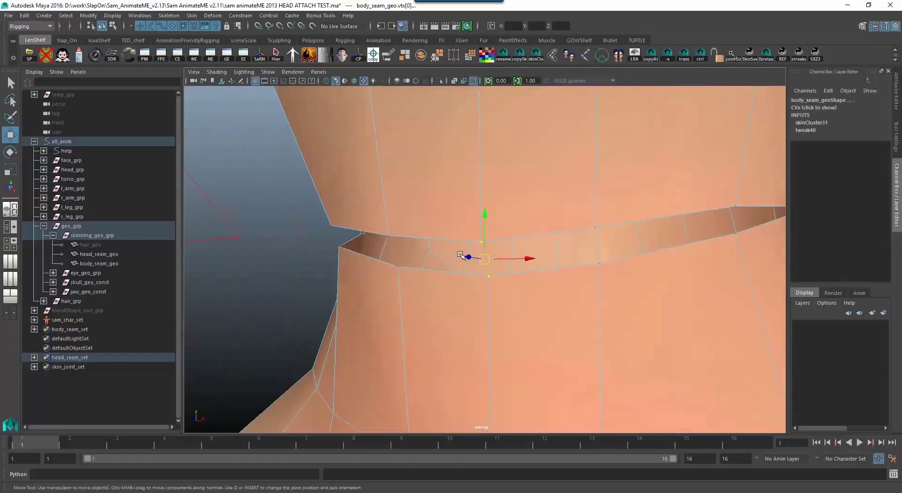
Step: Select the whole lower neck border edge loop of head_seam_geo and convert it to a vertex selection
right_drag(490, 200, 527, 179)
alt+right_drag(528, 256, 490, 263)
alt+drag(490, 263, 503, 252)
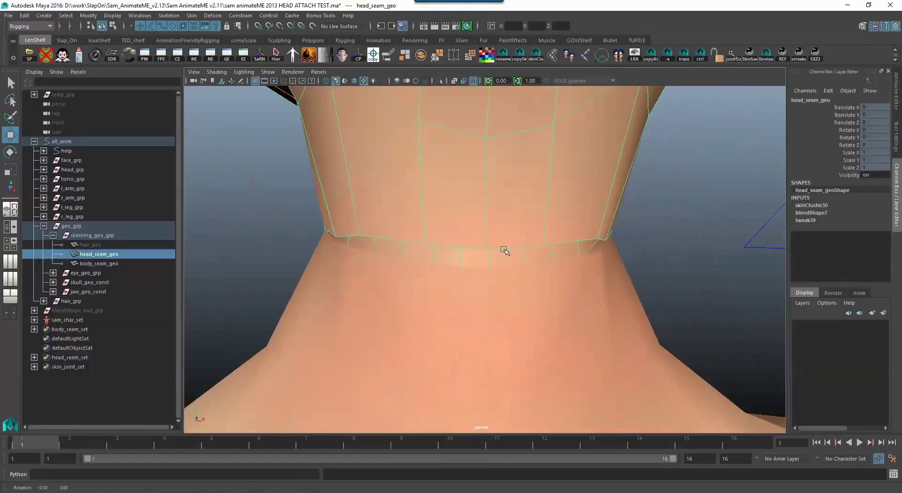
right_drag(505, 235, 507, 207)
double_click(468, 254)
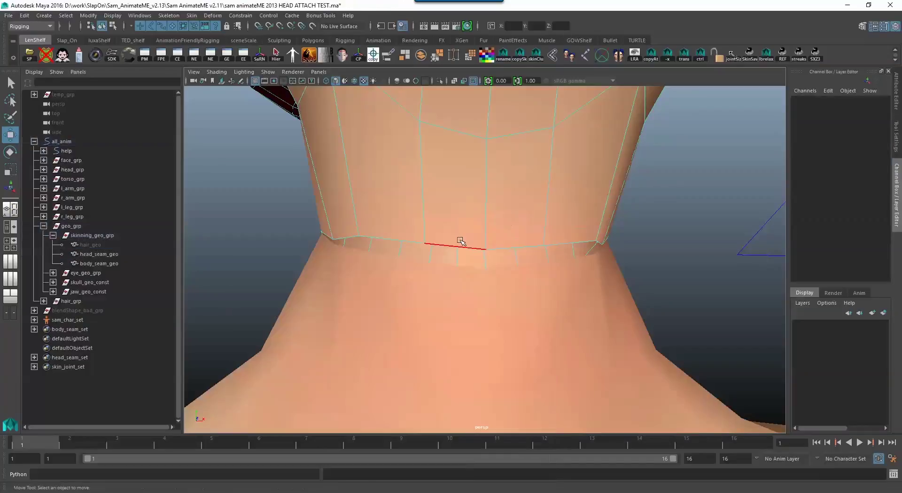
alt+drag(534, 220, 528, 178)
ctrl+right_drag(525, 180, 436, 181)
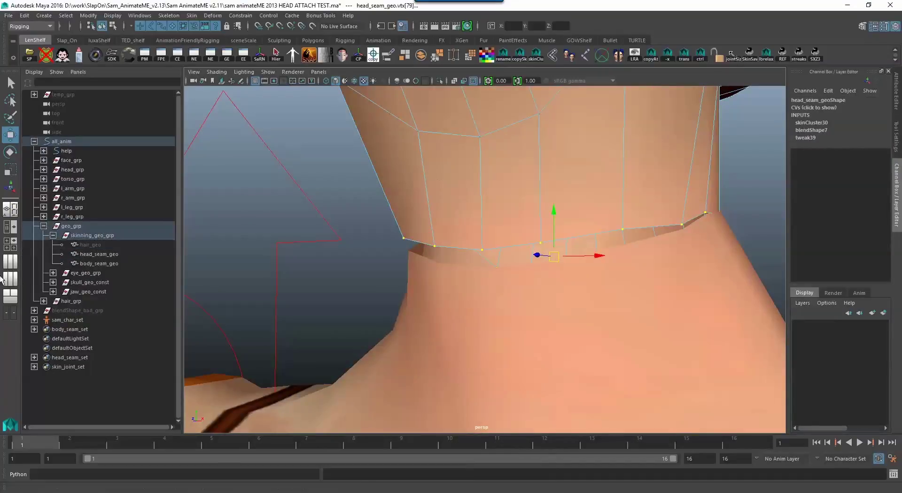
Step: Set the neck_01_skin_joint smooth skin weight to 1 for all selected neck border vertices in the Component Editor
click(5, 296)
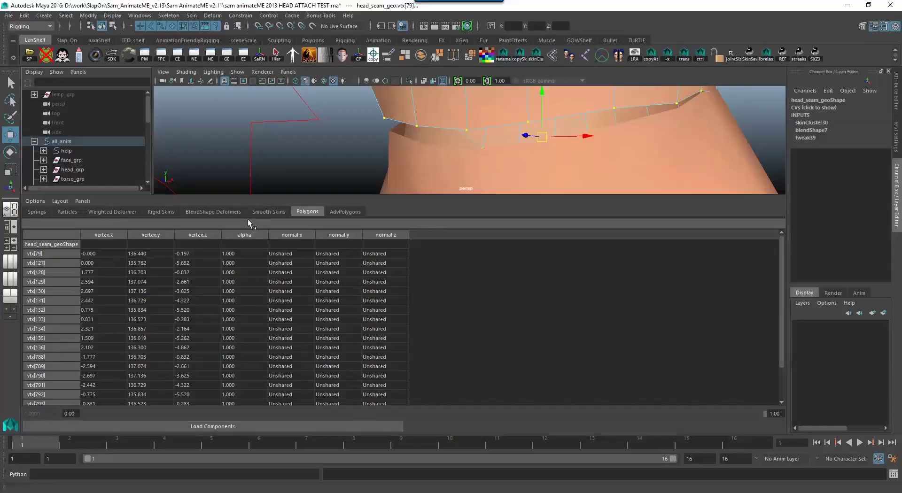
click(268, 211)
click(100, 262)
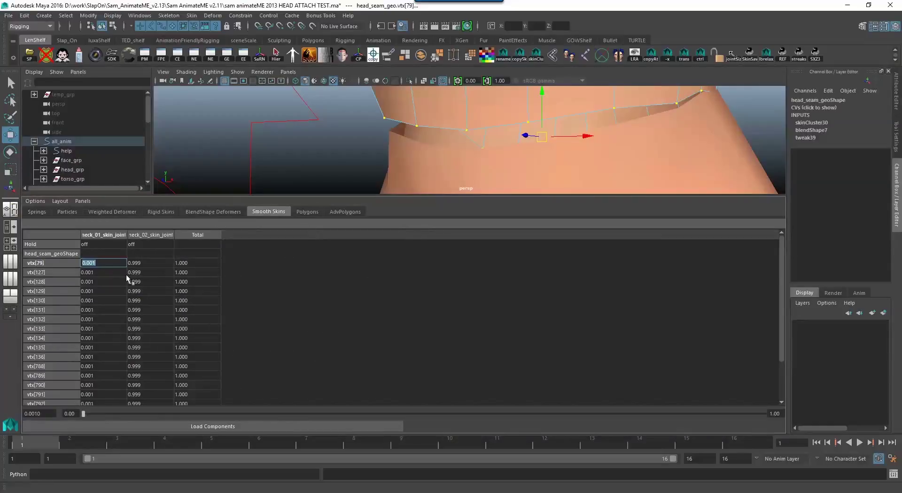
drag(781, 275, 796, 405)
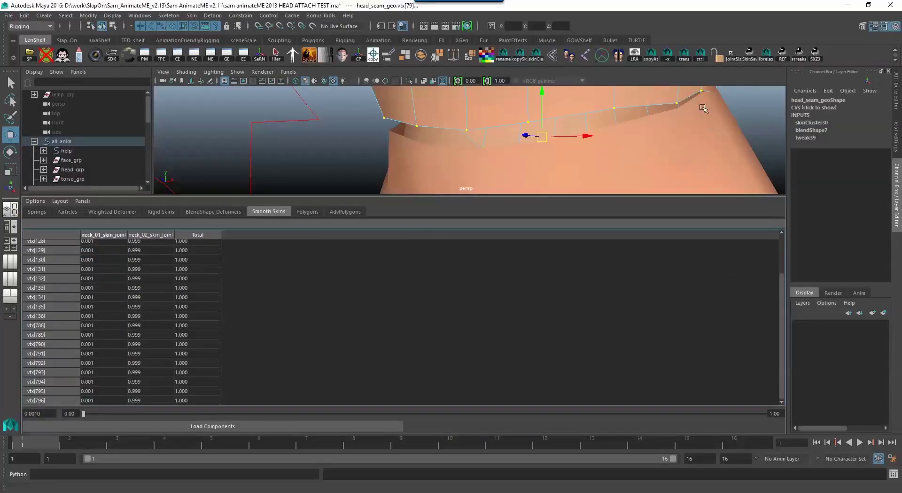
shift+click(97, 401)
text(1)
key(Return)
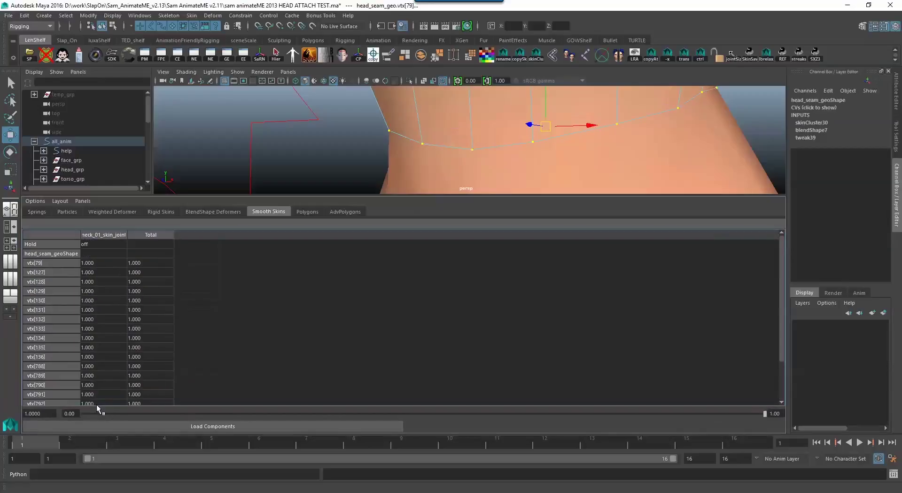
click(9, 228)
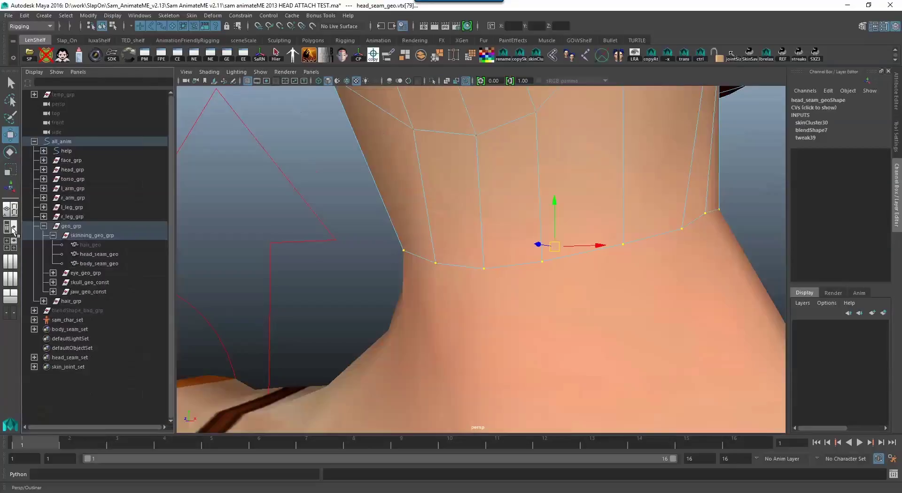
Step: Return head_seam_geo to object mode, clear the selection and inspect the neck seam from the front
alt+right_drag(507, 242, 419, 167)
right_drag(530, 206, 571, 190)
click(538, 233)
alt+drag(536, 235, 419, 275)
click(548, 268)
alt+drag(458, 243, 546, 202)
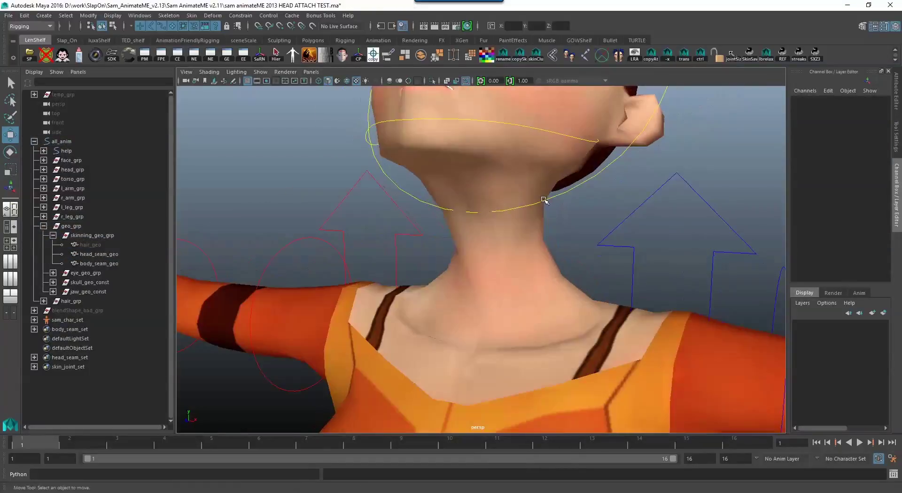
Step: Rotate head_anim in several directions to test the neck seam, undoing each rotation
click(545, 202)
key(e)
mouse_move(478, 139)
mouse_down()
mouse_move(477, 126)
mouse_move(497, 132)
mouse_move(488, 163)
mouse_move(485, 140)
mouse_up()
key(ctrl+z)
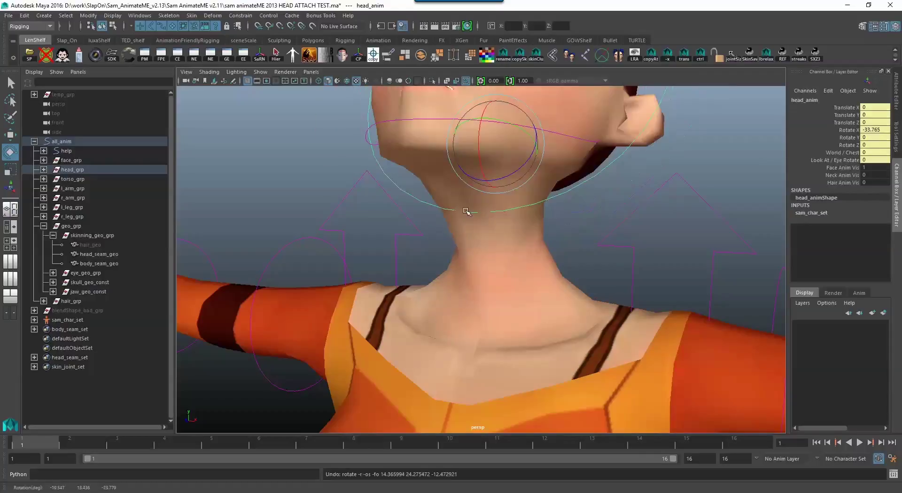
alt+drag(467, 211, 556, 185)
alt+middle_drag(479, 137, 496, 177)
drag(496, 177, 526, 216)
key(ctrl+z)
alt+drag(634, 219, 506, 91)
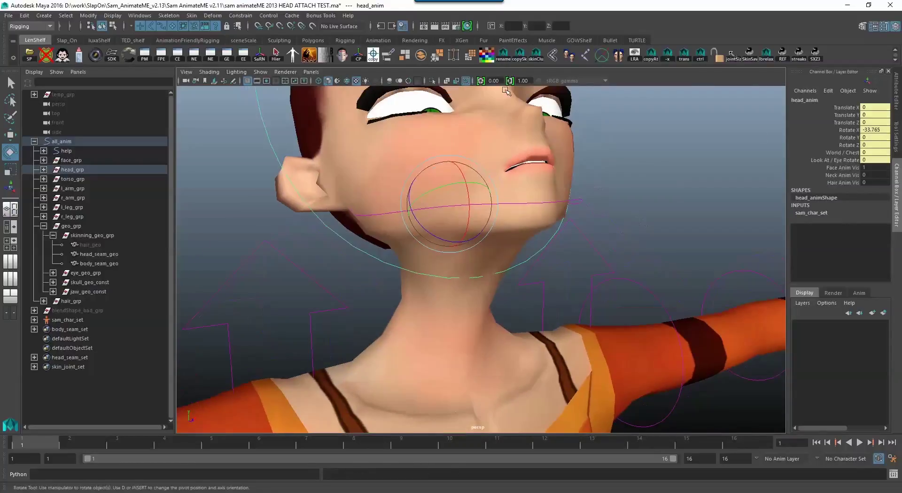
Step: Set head_anim's Rotate X to 0 and select head_seam_geo to inspect the neck in the default pose
text(0)
key(Return)
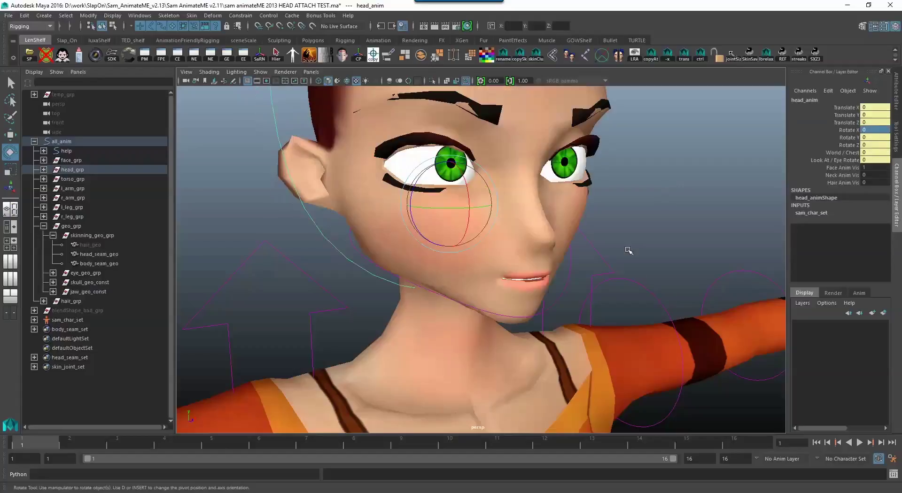
alt+drag(635, 287, 578, 289)
alt+right_drag(578, 289, 593, 239)
alt+drag(593, 239, 631, 286)
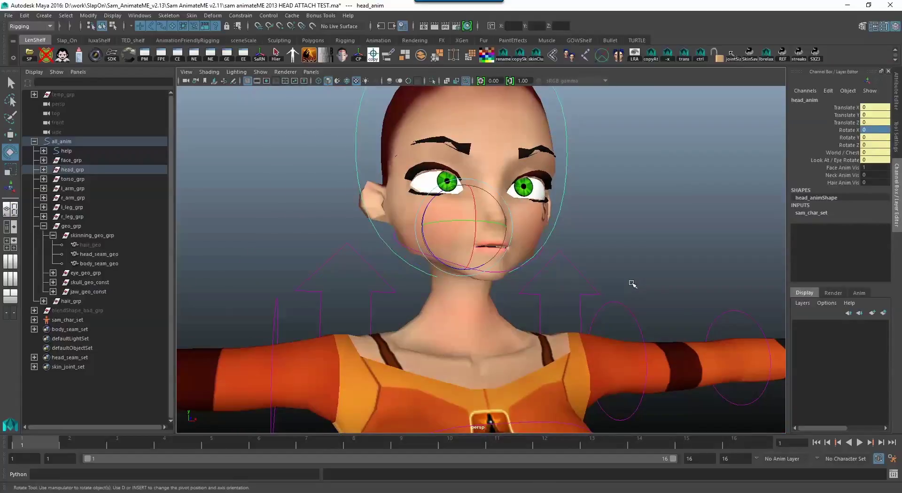
click(397, 210)
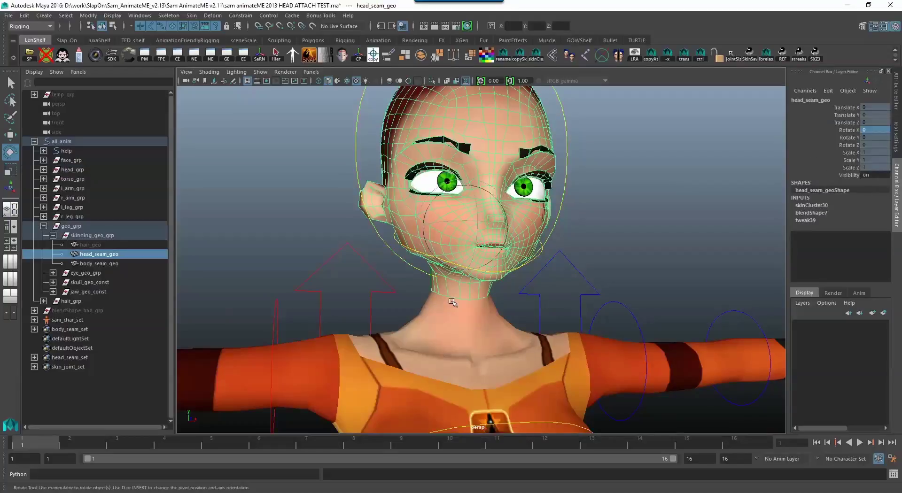
alt+drag(494, 318, 470, 318)
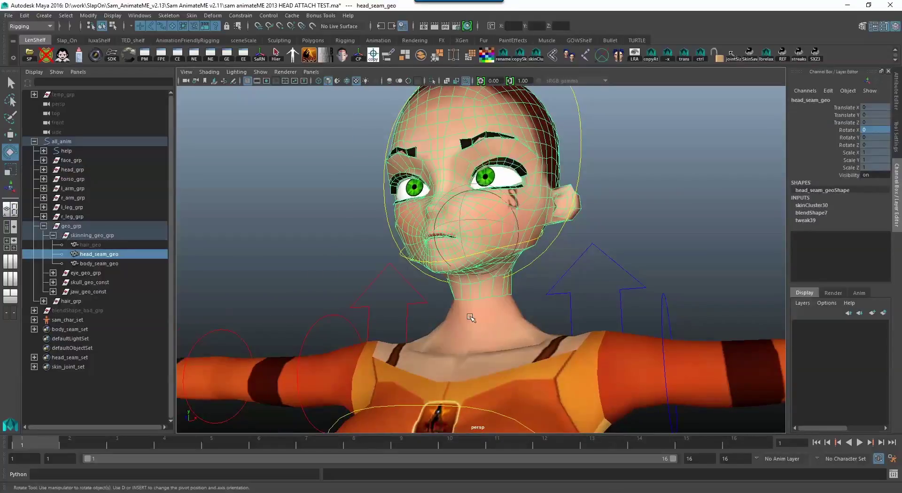